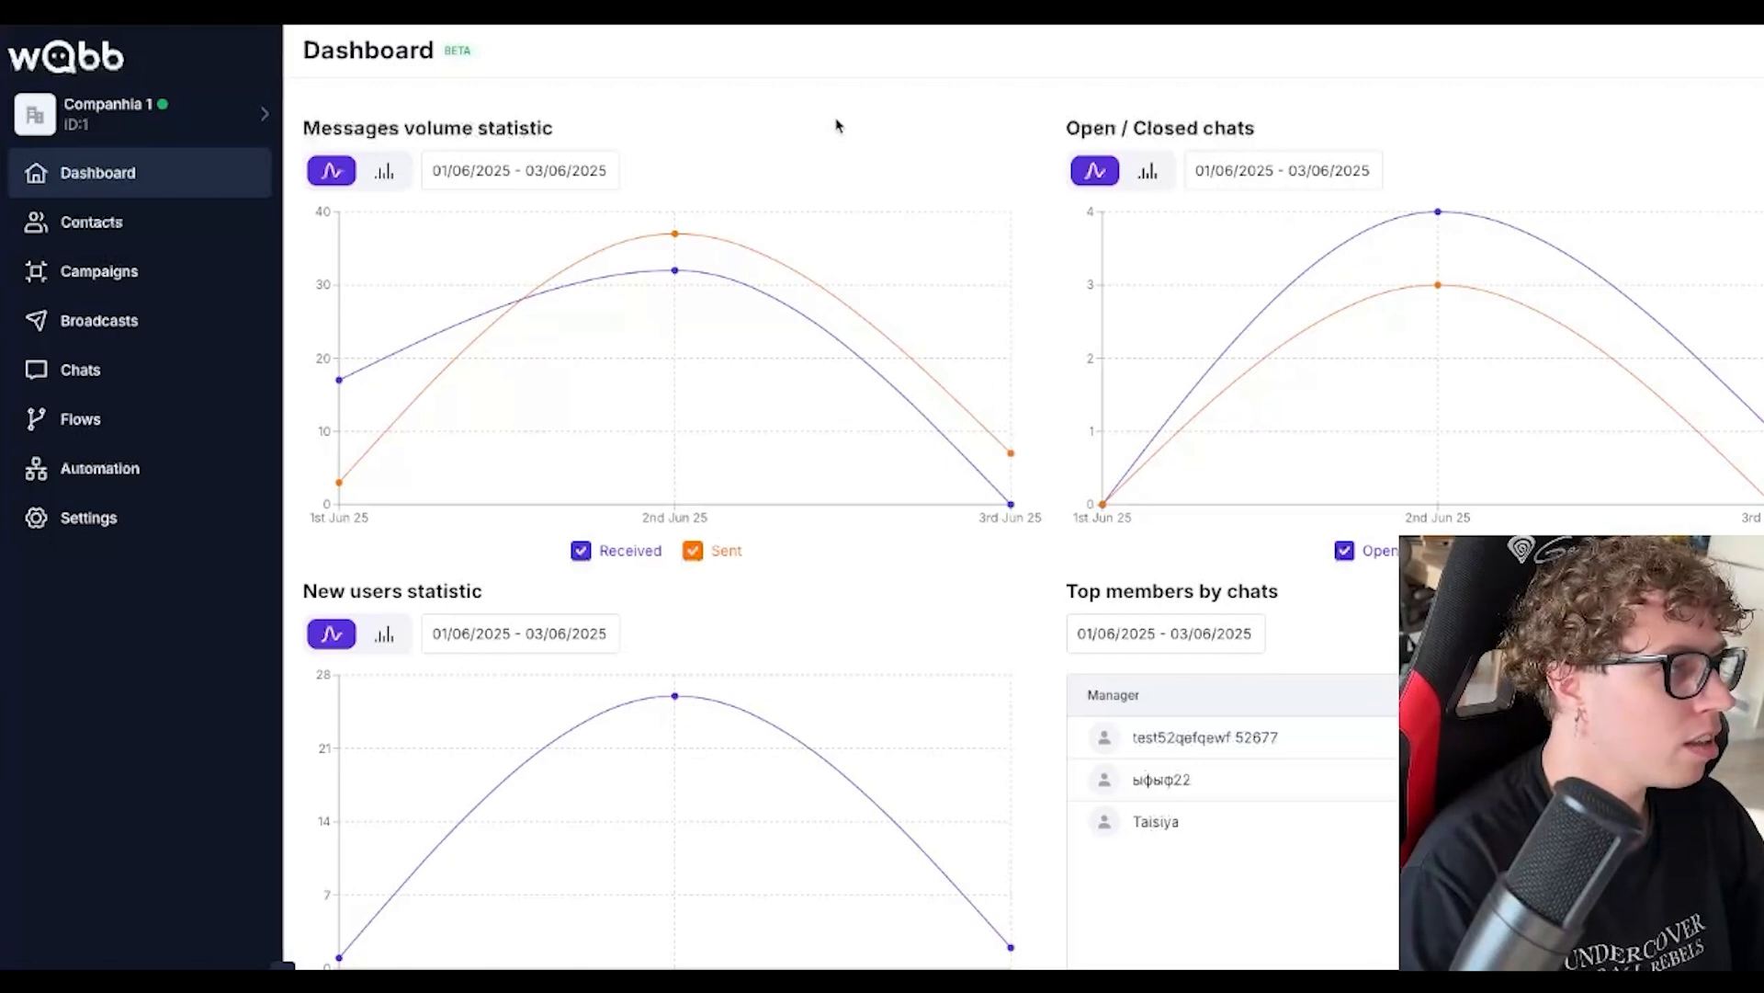
# Open Demo Flow from the list of flows
pyautogui.click(80, 419)
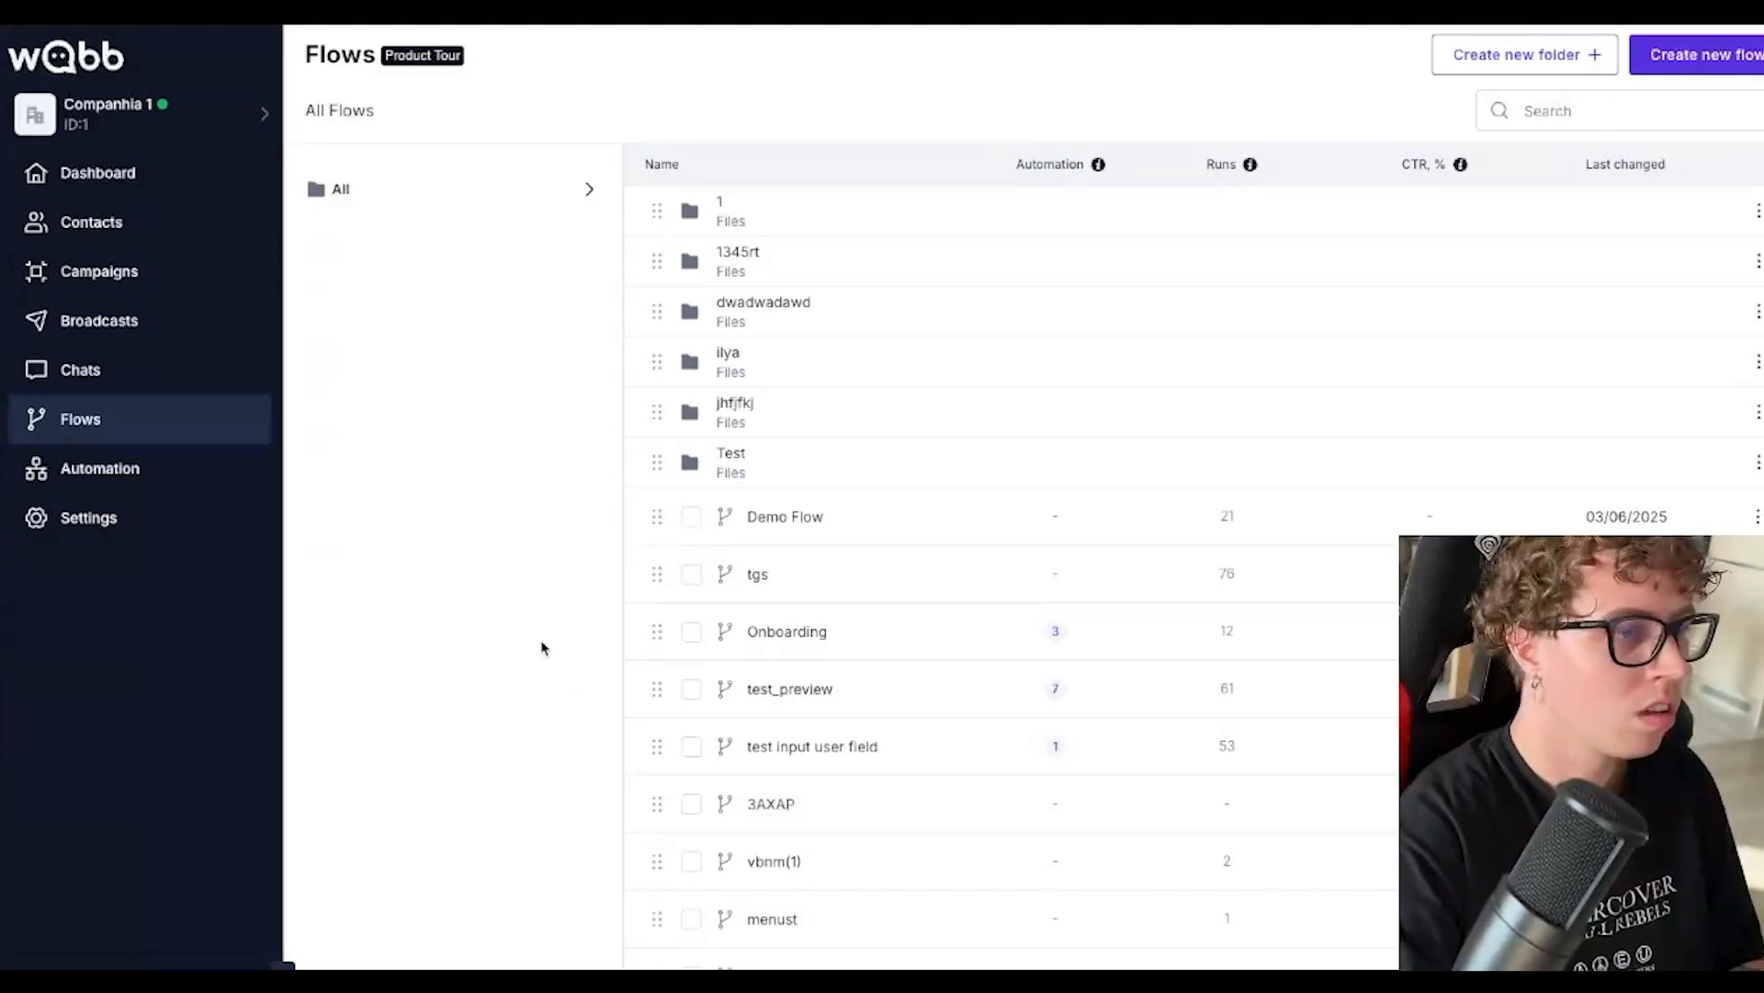
pyautogui.click(787, 517)
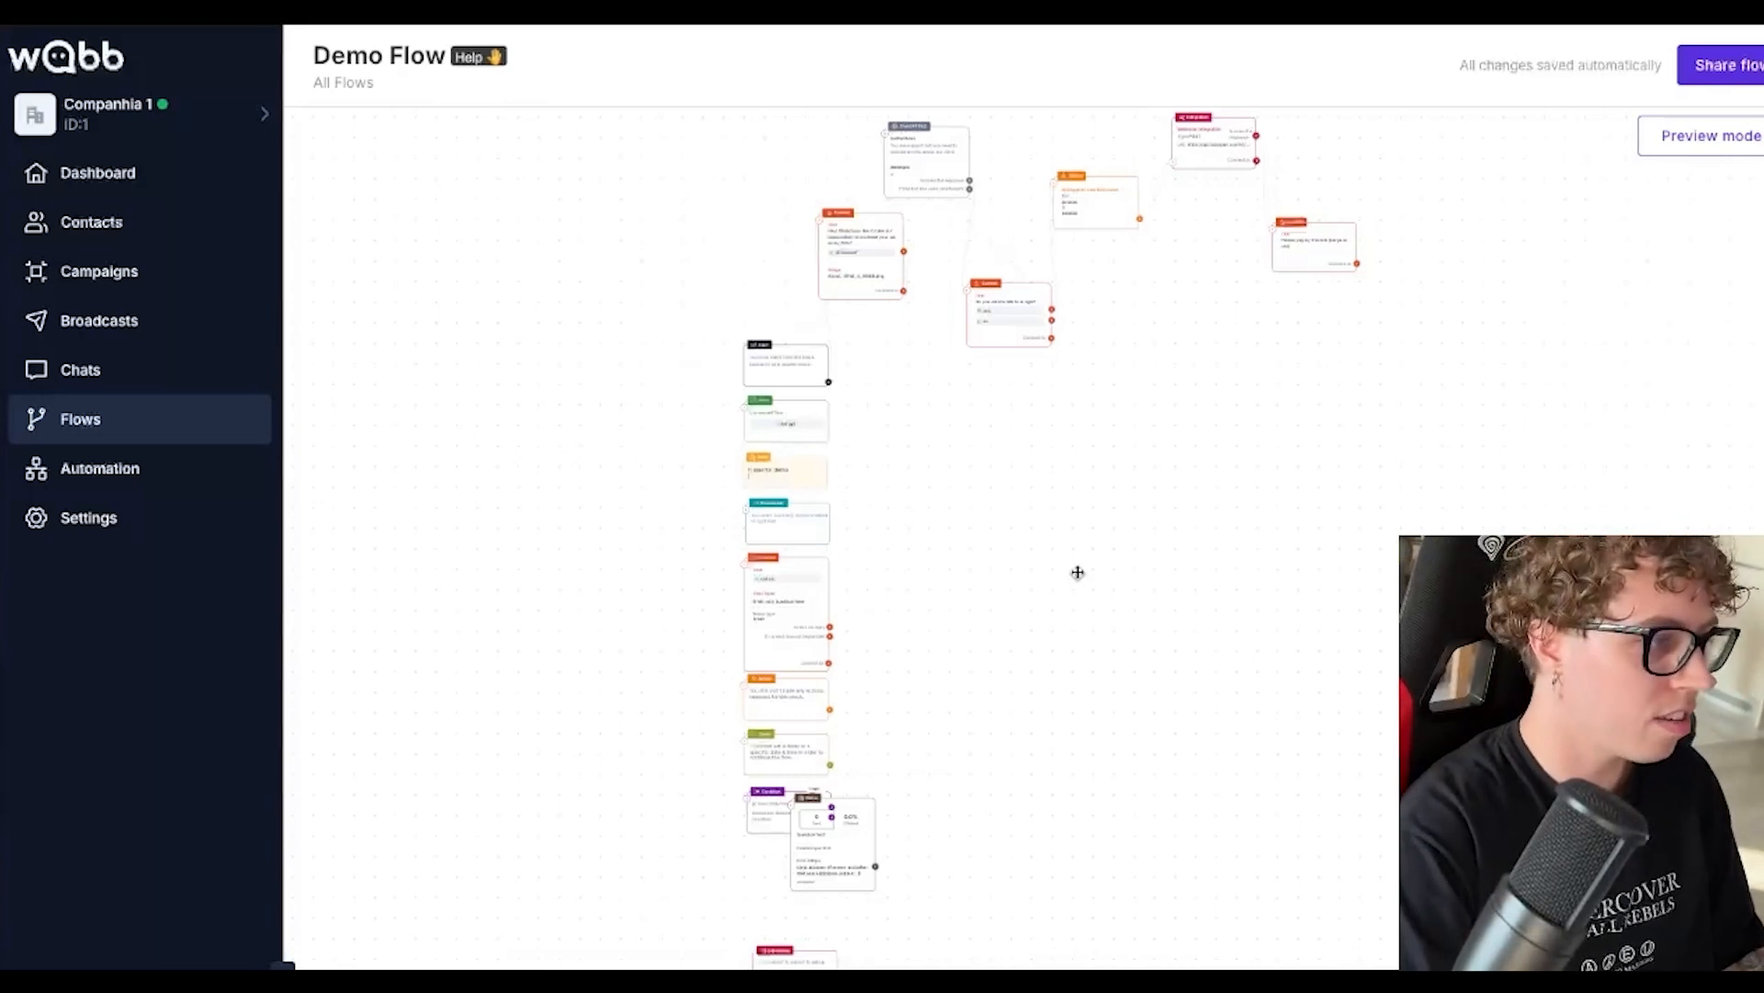
# Examine the Demo Flow's blocks and their connections, from the Start block to the webhook integration
pyautogui.scroll(3, 993, 680)
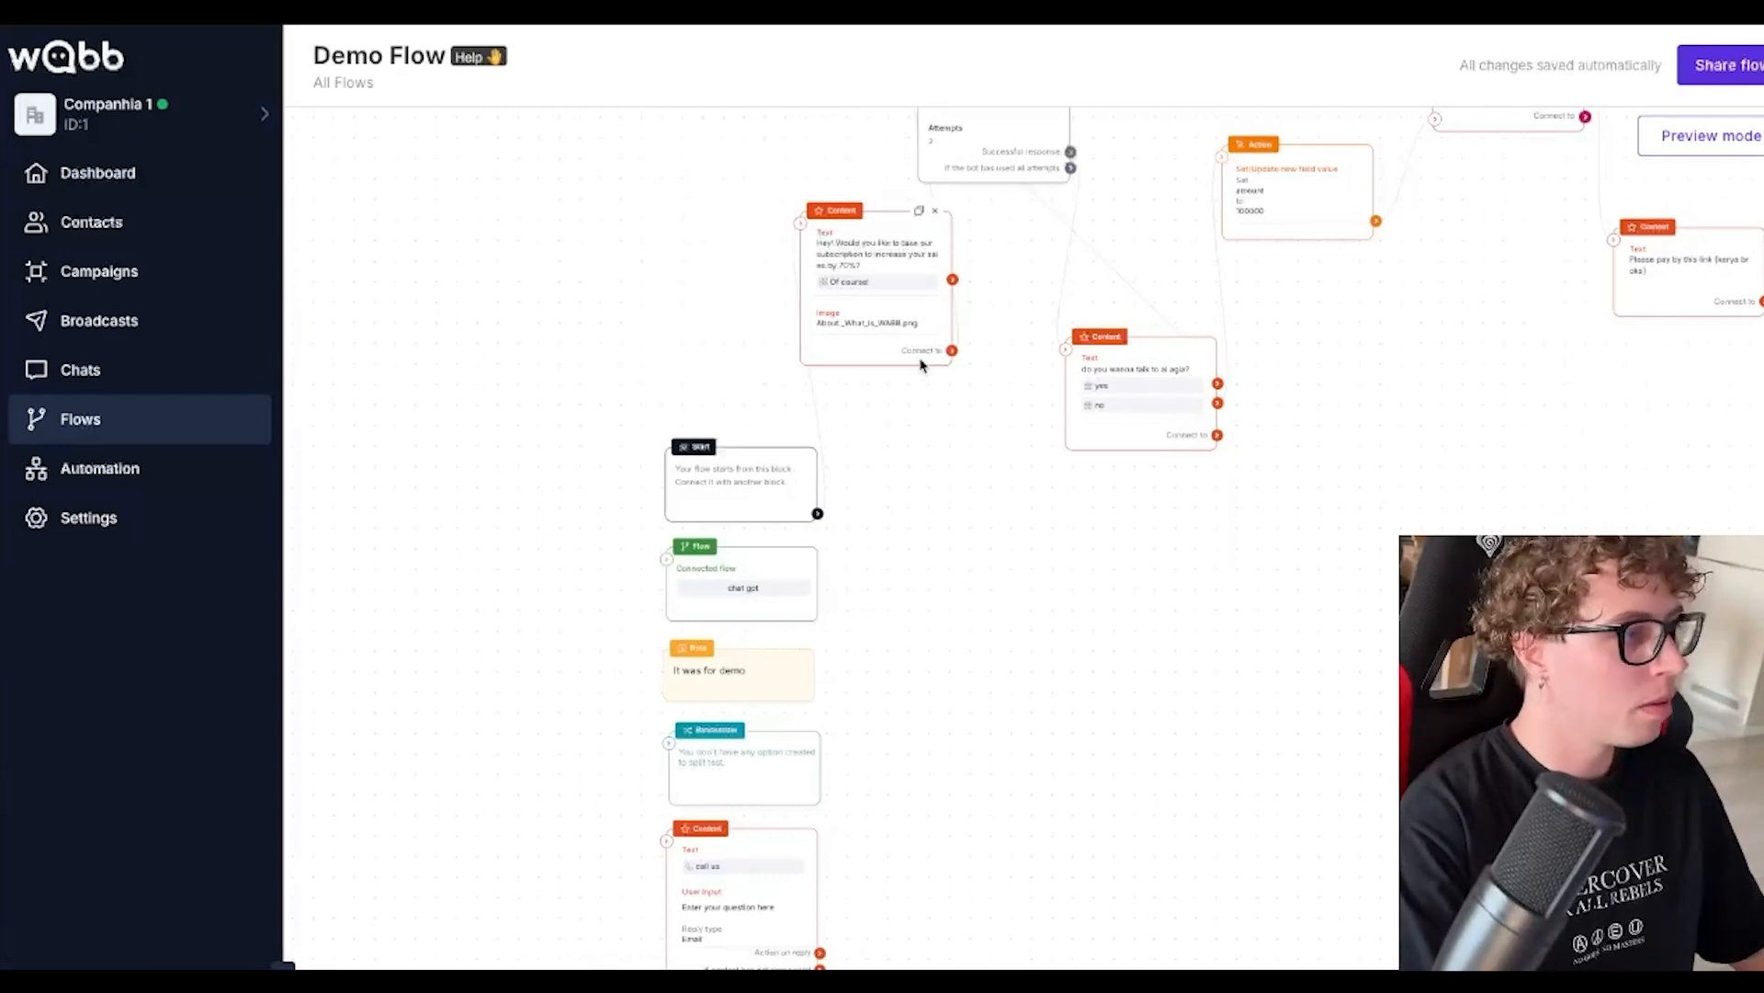
pyautogui.scroll(-1, 922, 364)
pyautogui.moveTo(1315, 398); pyautogui.dragTo(1091, 587)
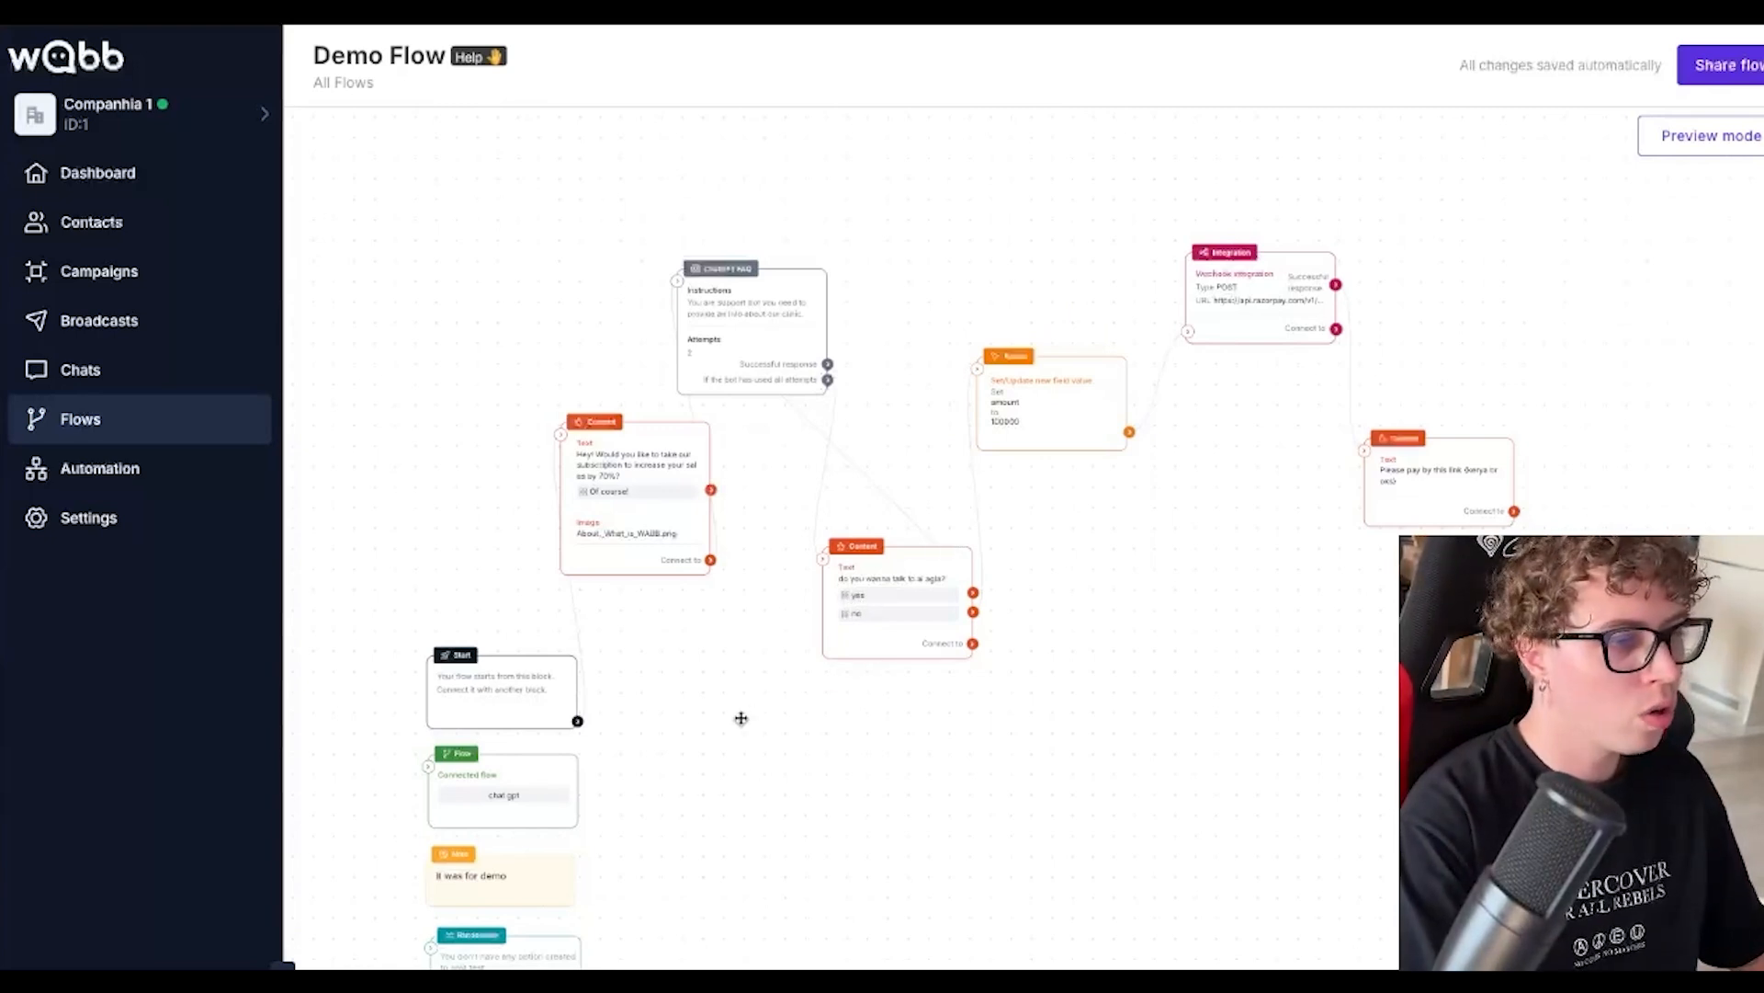
pyautogui.moveTo(740, 717); pyautogui.dragTo(860, 655)
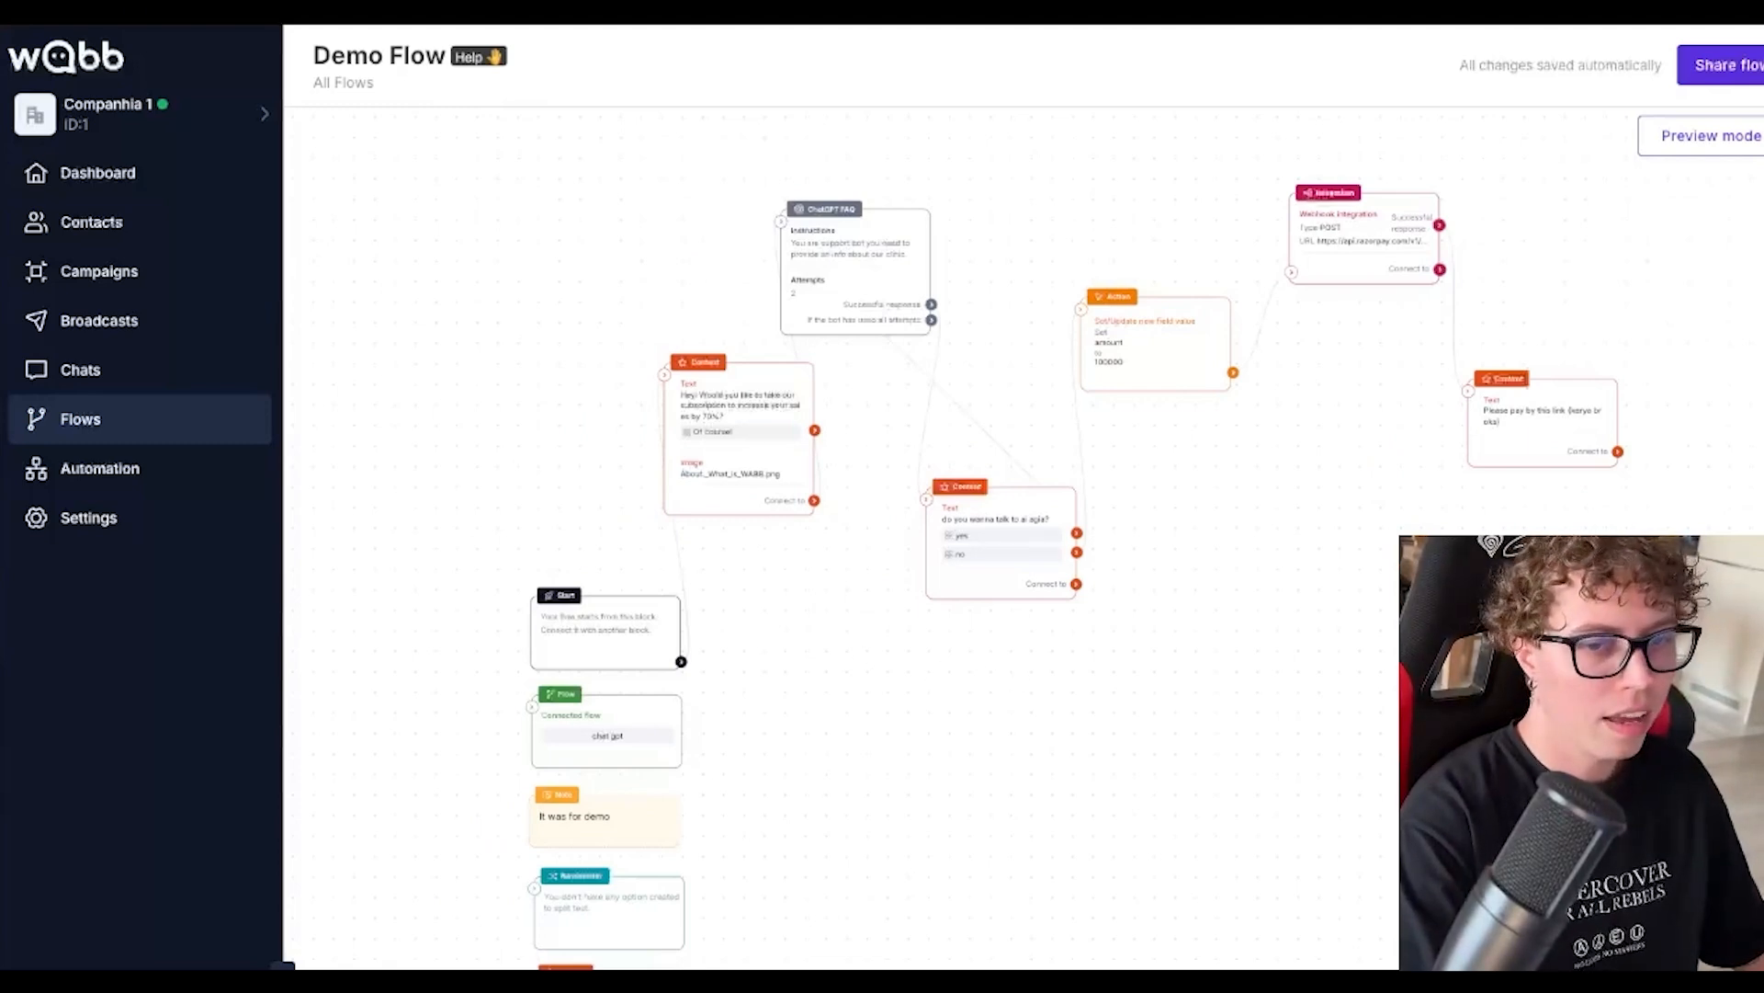
pyautogui.moveTo(740, 658); pyautogui.dragTo(1036, 658)
pyautogui.scroll(2, 790, 691)
pyautogui.scroll(2, 791, 691)
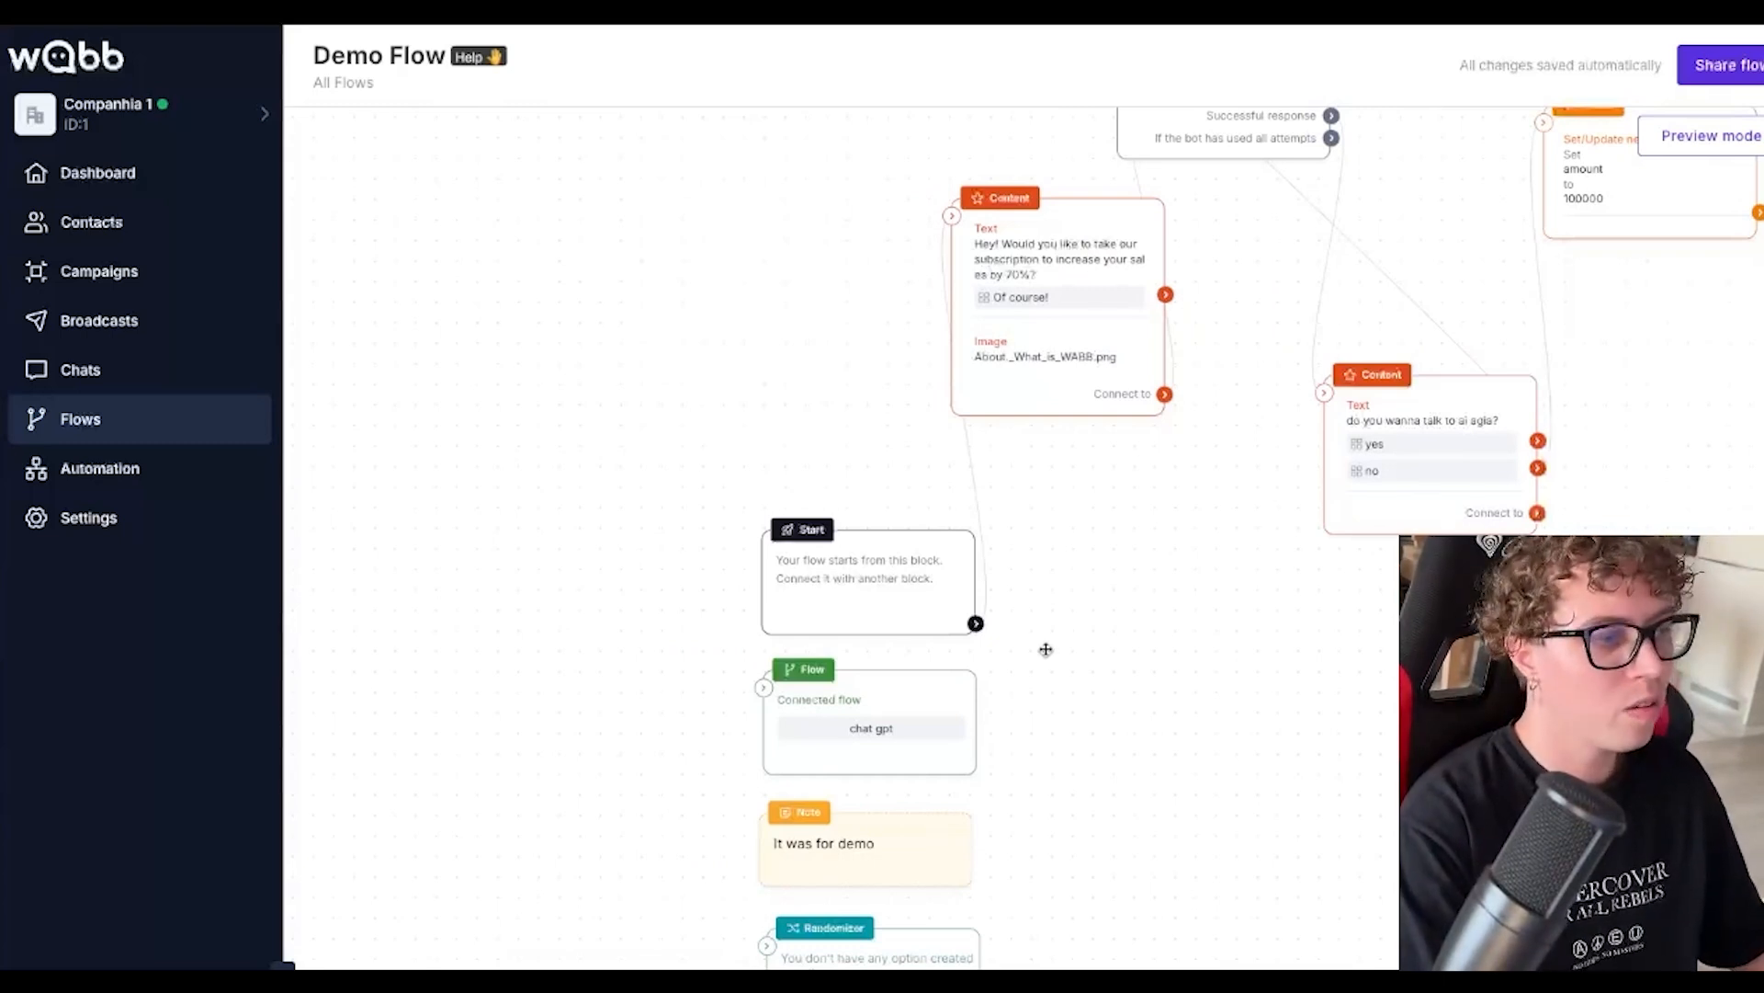
pyautogui.moveTo(1064, 754); pyautogui.dragTo(998, 521)
pyautogui.scroll(1, 735, 524)
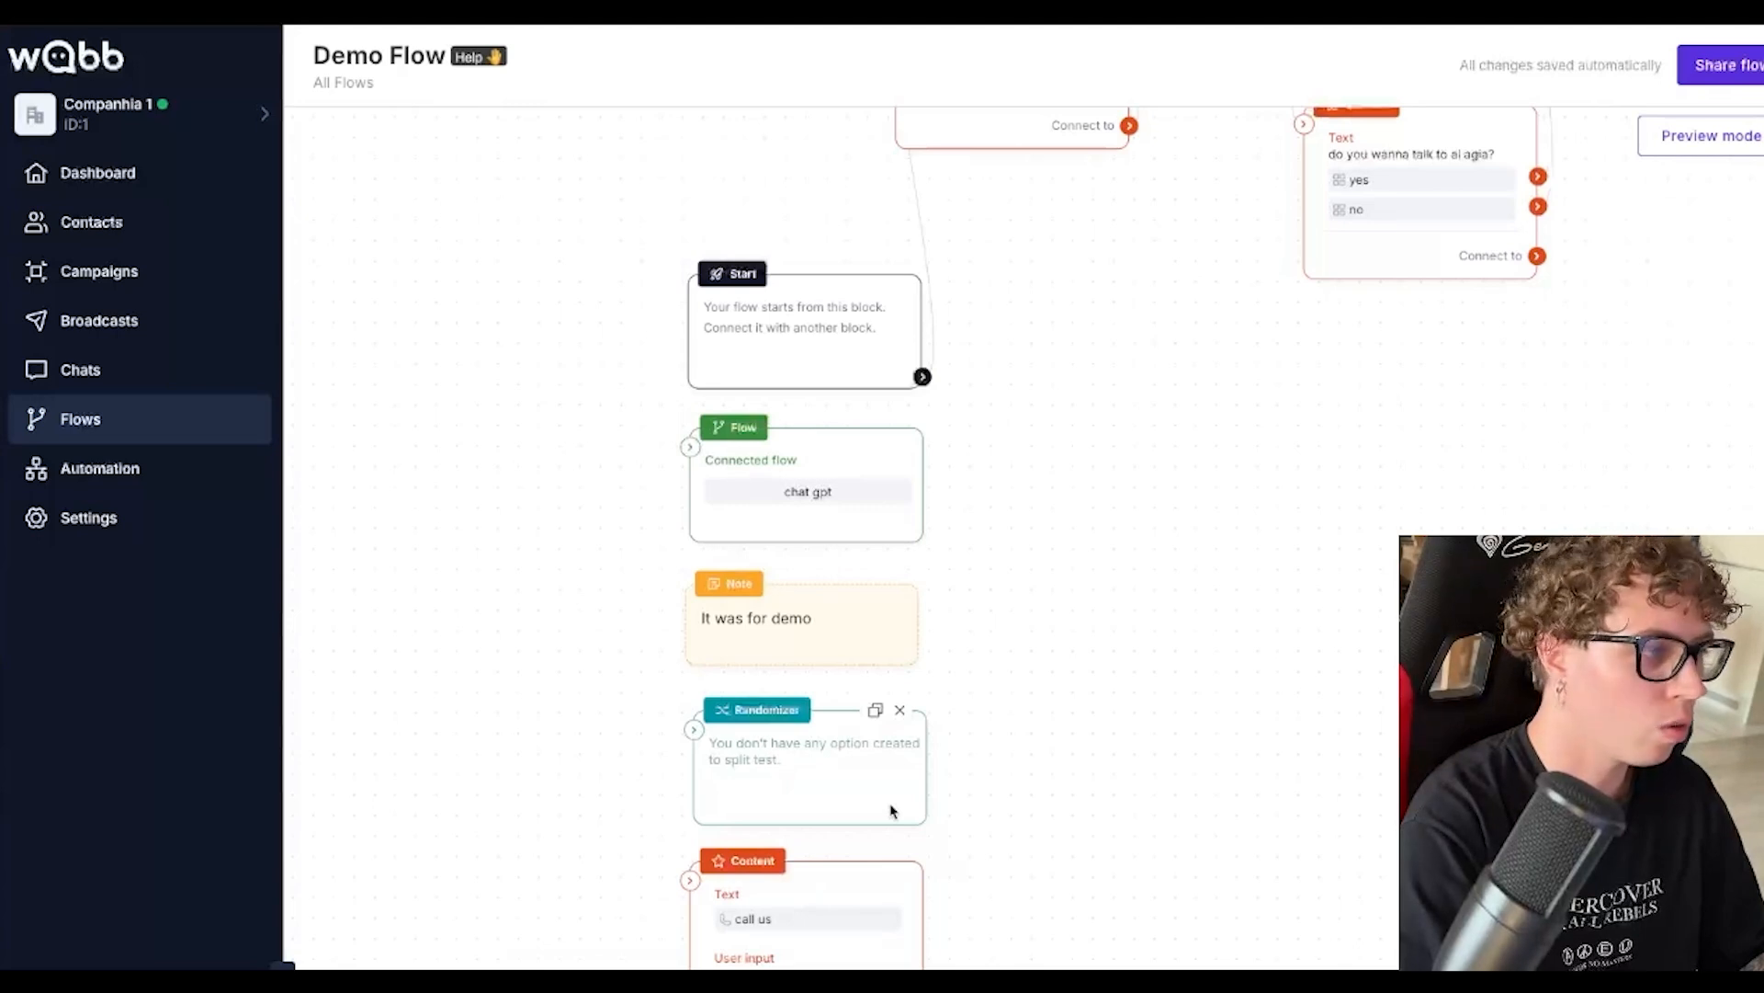
# Review the CTA types offered for a new button in the "call us" Content block, and cancel the new button
pyautogui.scroll(-5, 891, 810)
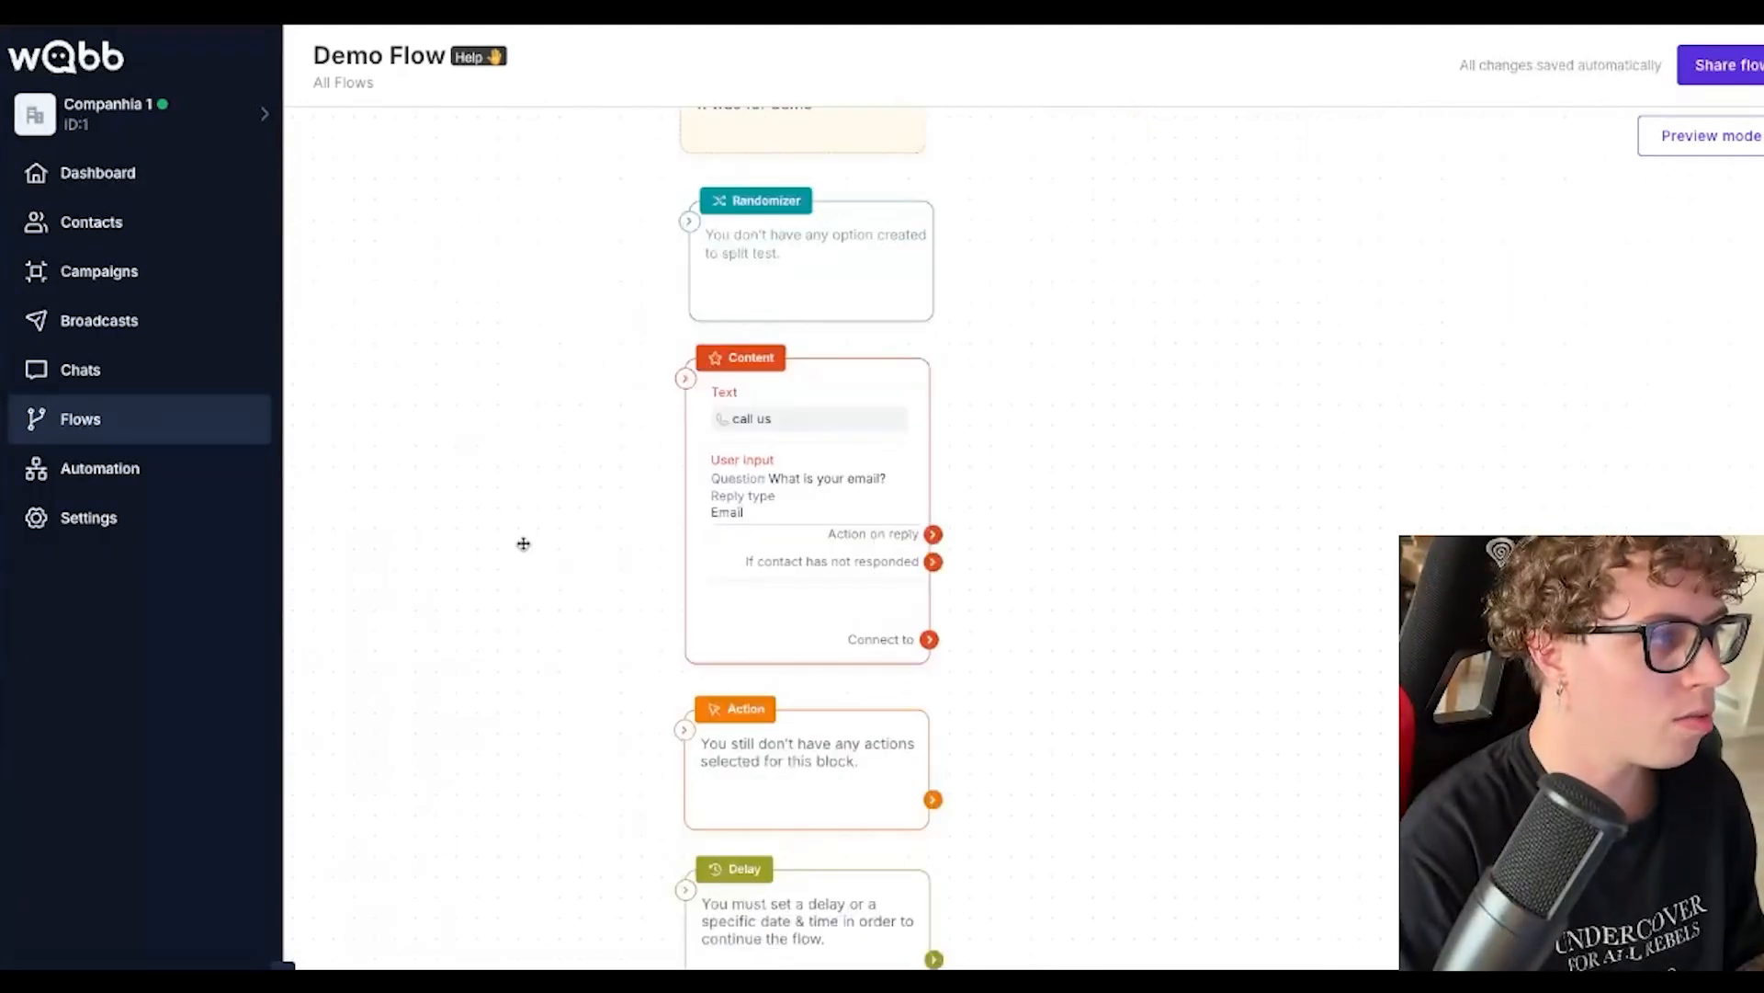
pyautogui.click(846, 482)
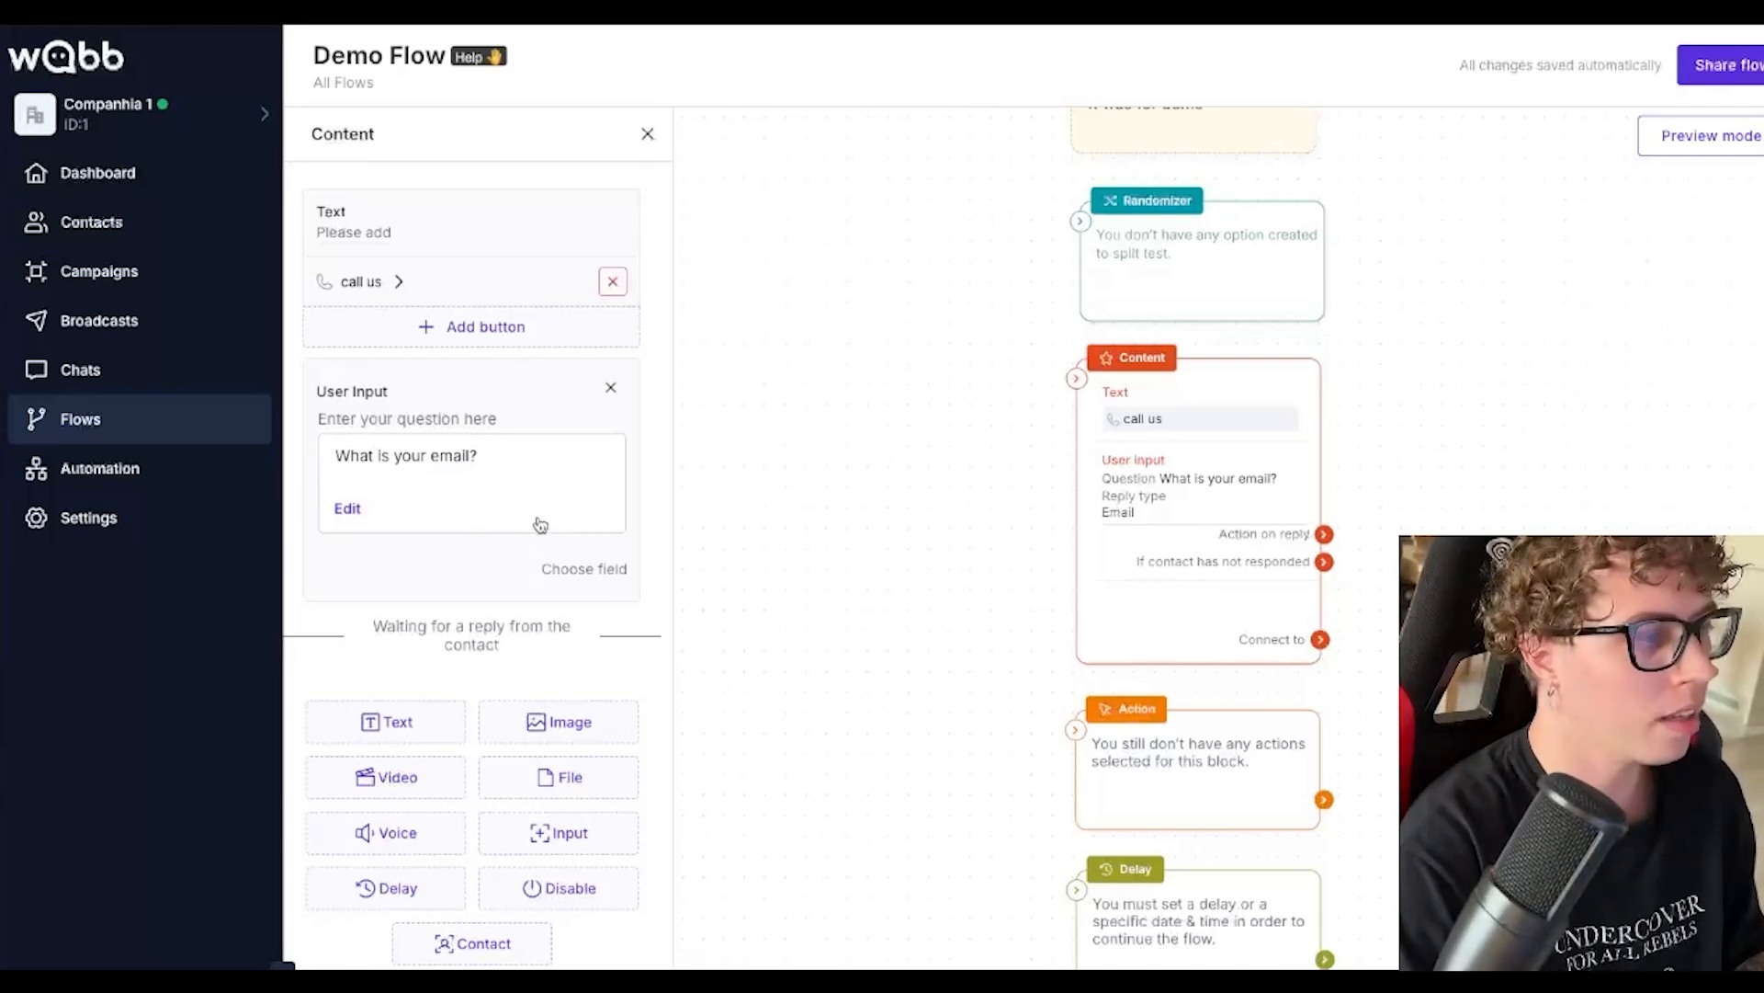
pyautogui.click(554, 326)
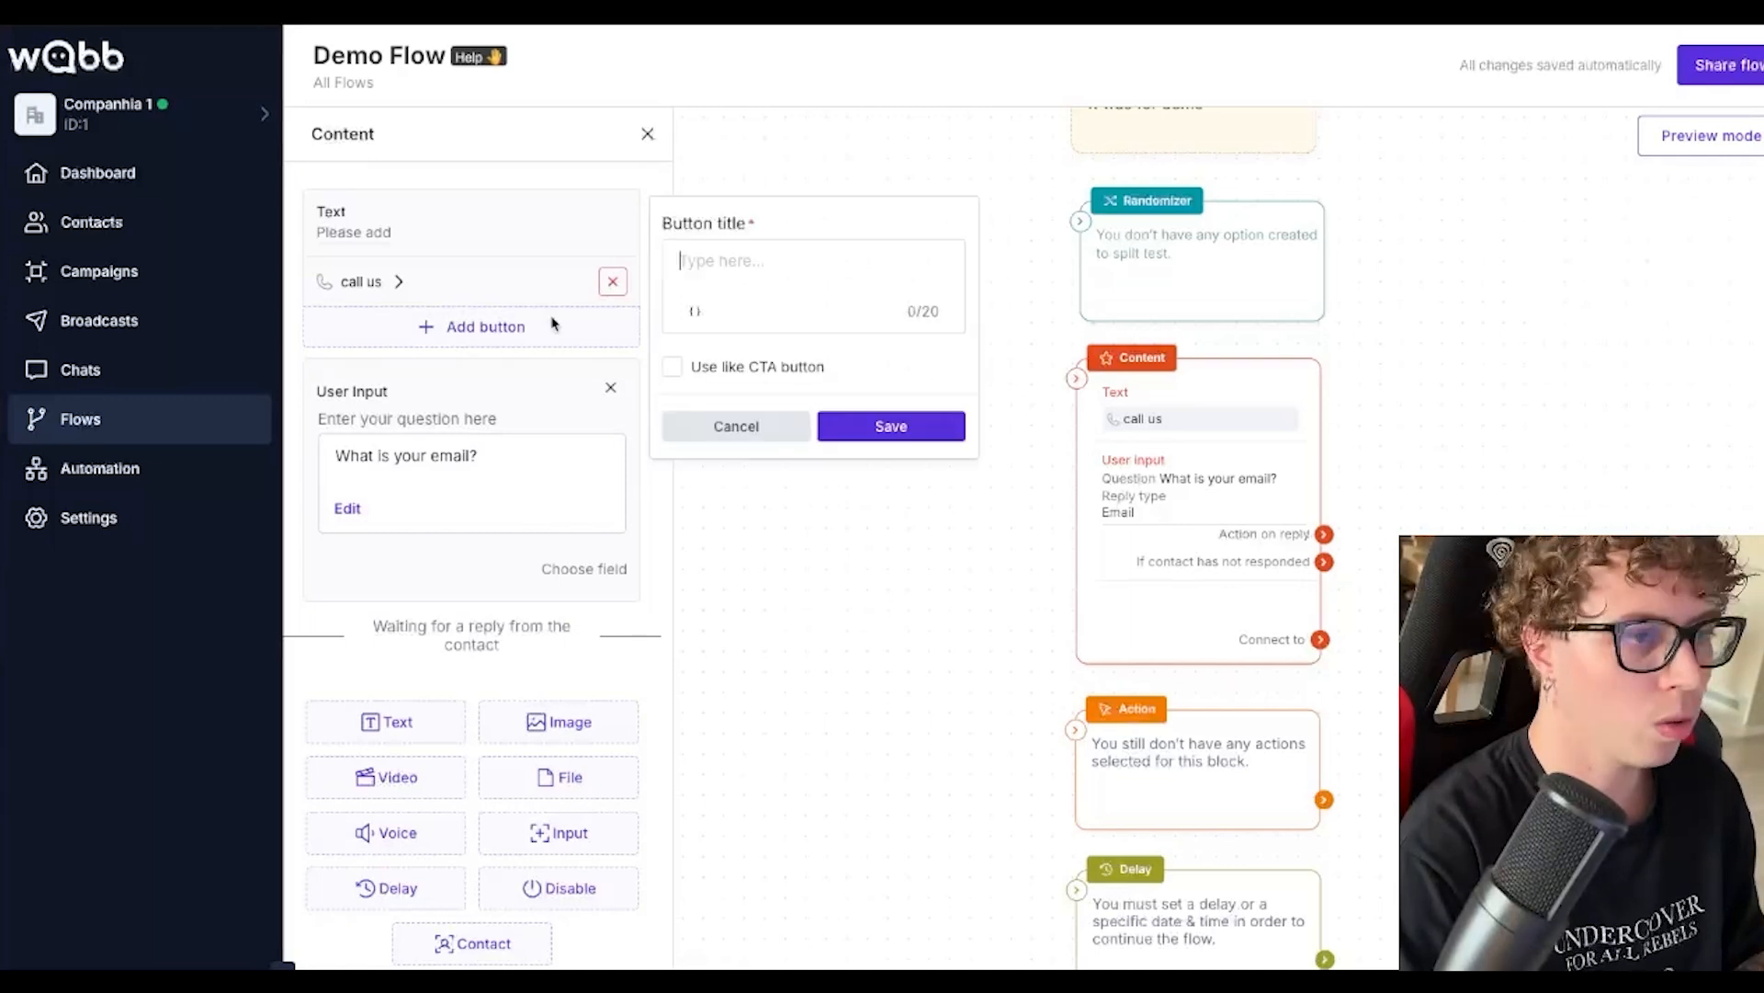
pyautogui.click(708, 372)
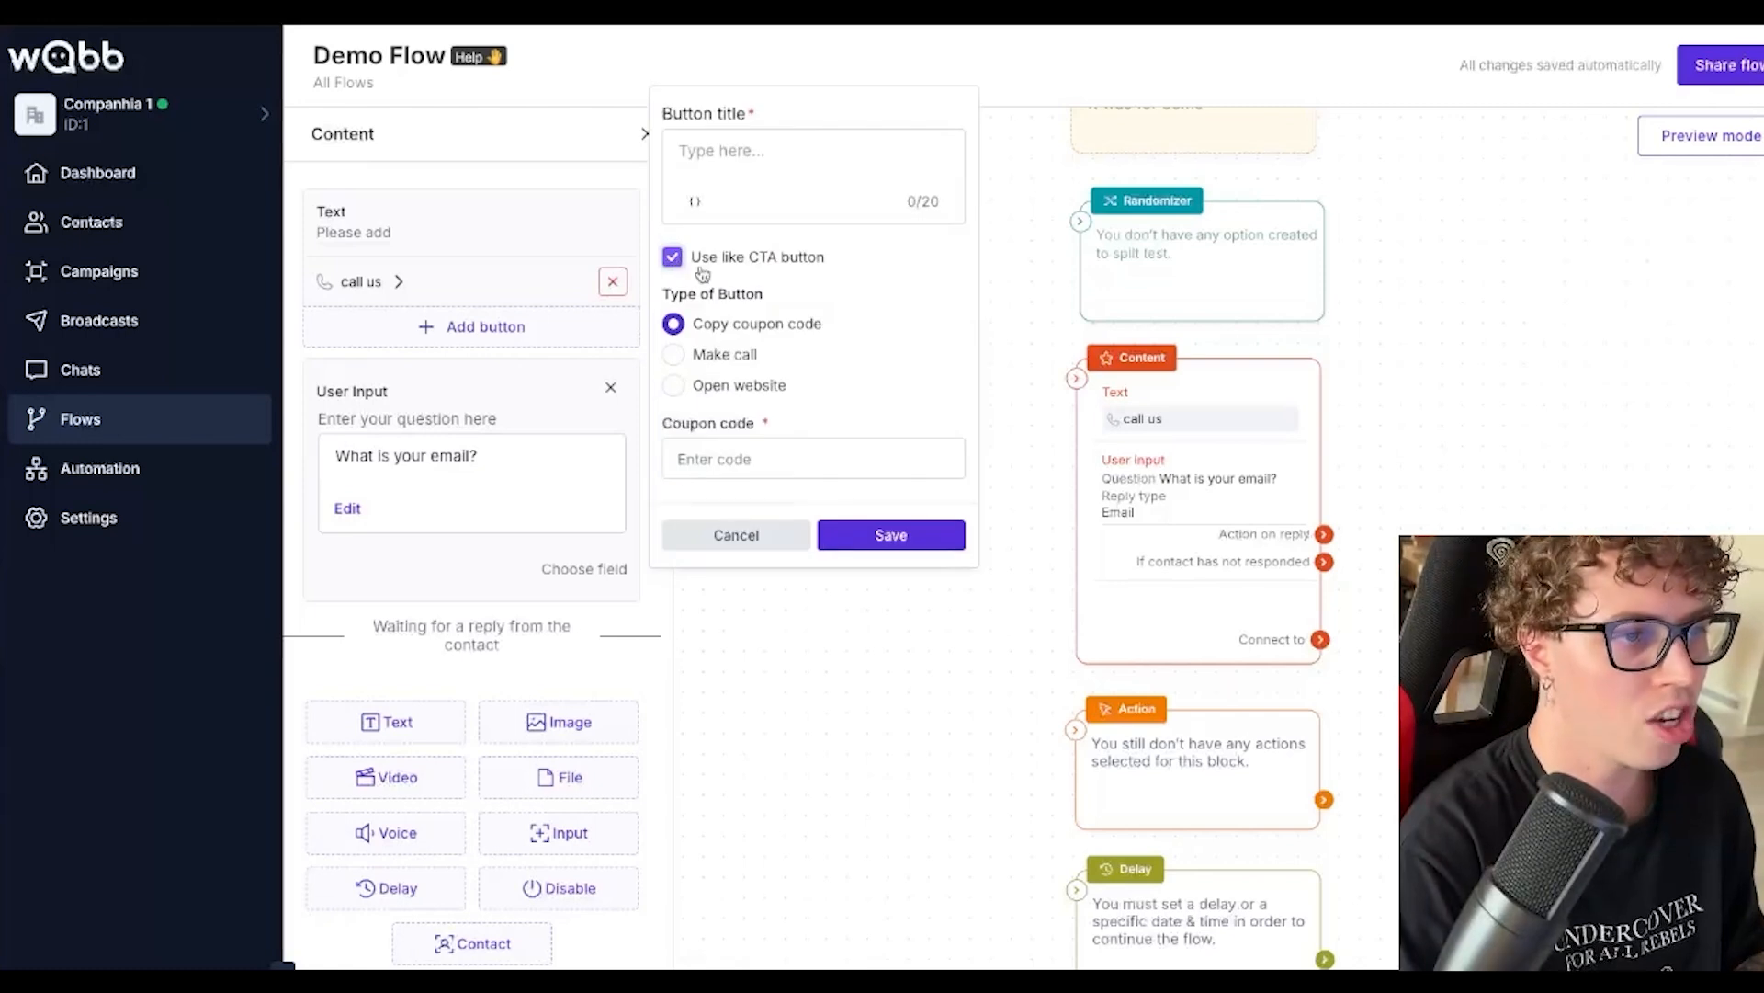
pyautogui.click(674, 354)
pyautogui.click(676, 386)
pyautogui.click(673, 355)
pyautogui.click(673, 323)
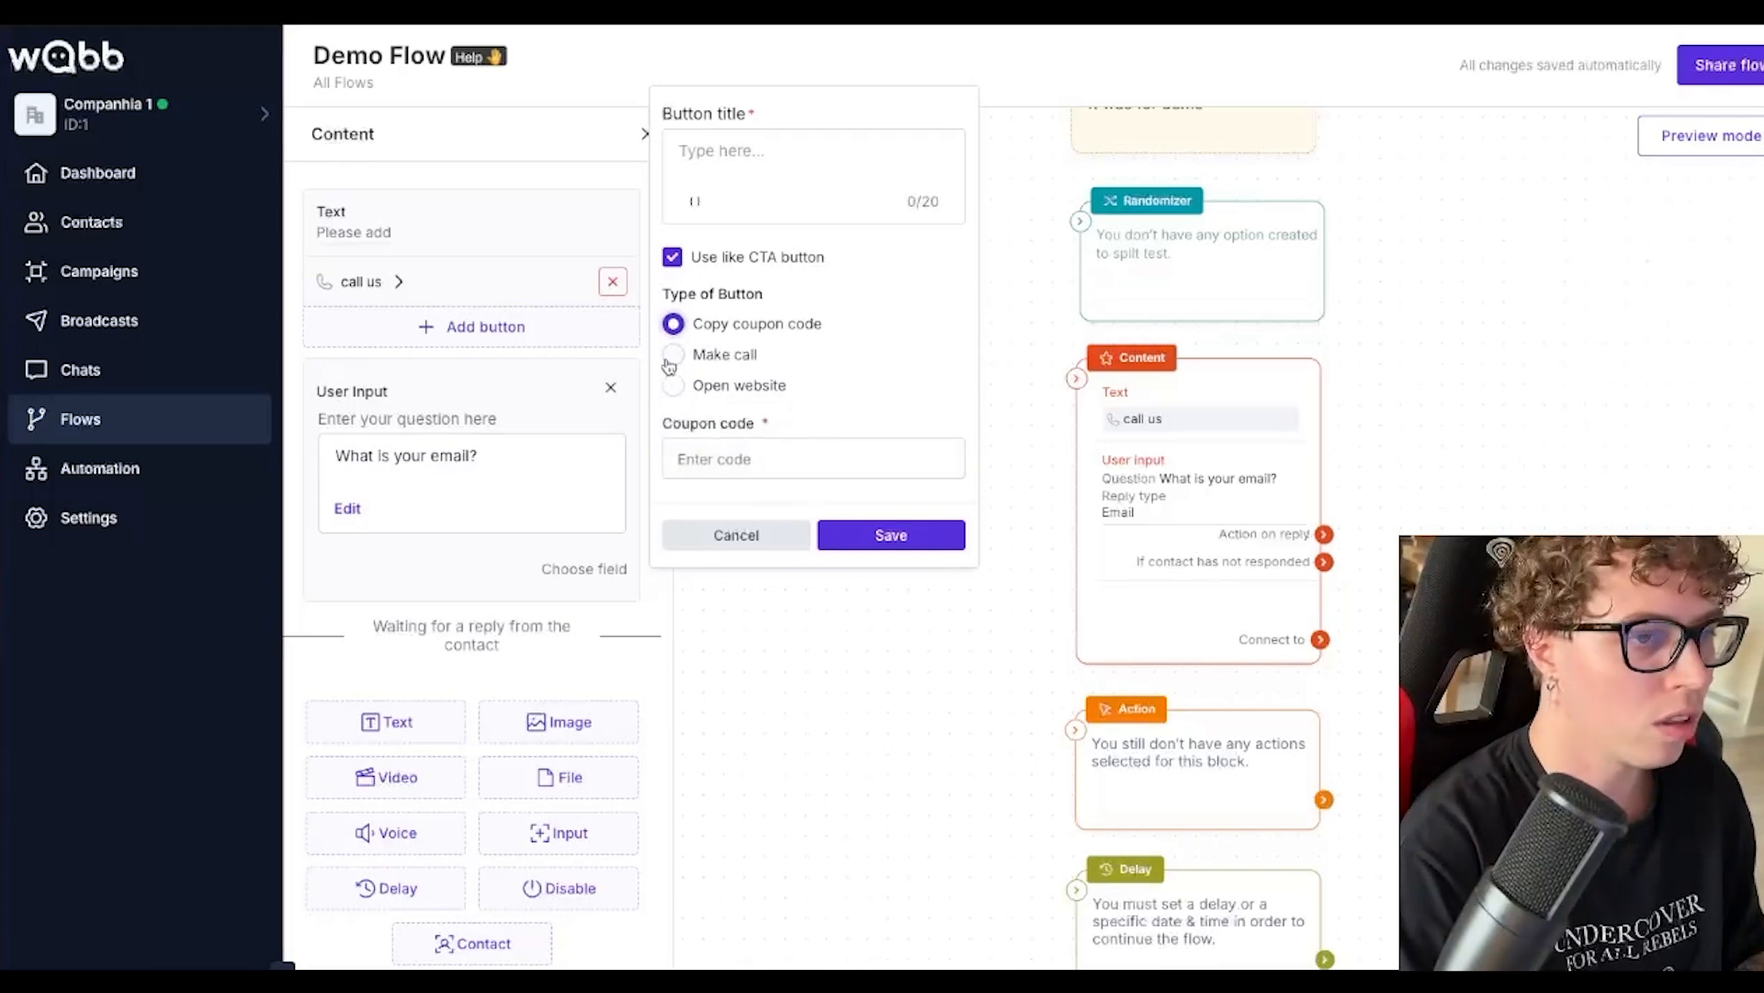
pyautogui.click(757, 540)
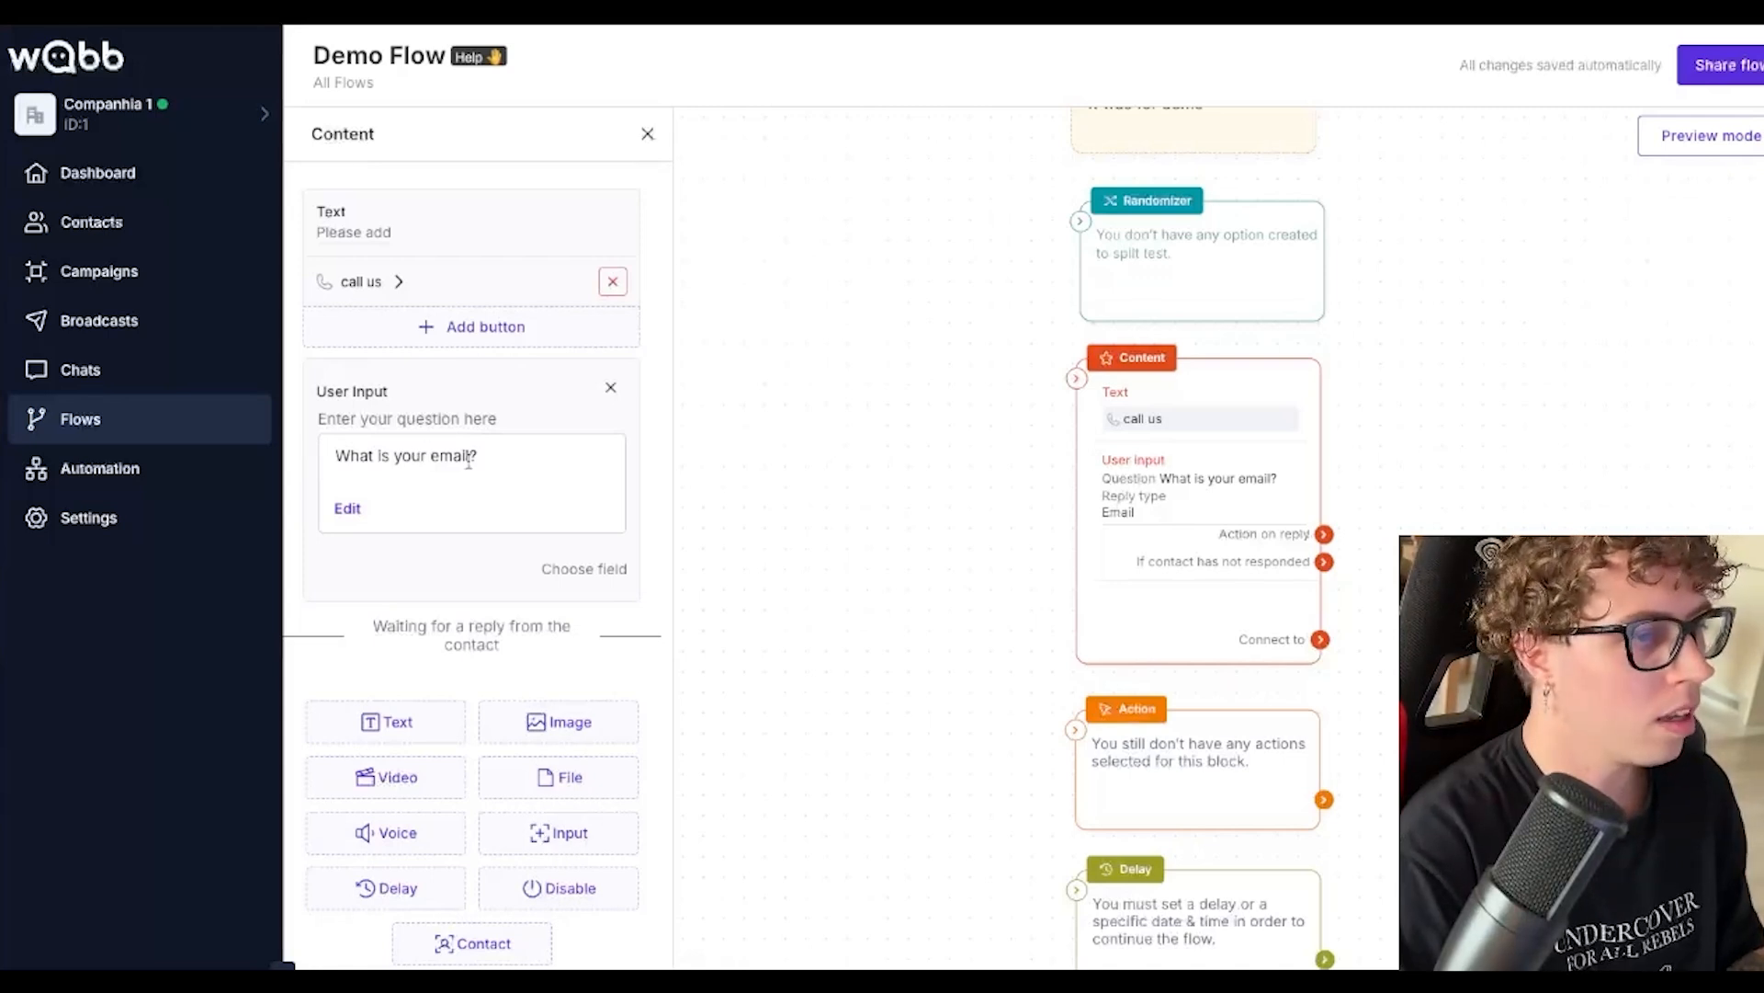
# Set the reply type of the "What is your email?" user input to Email
pyautogui.click(581, 573)
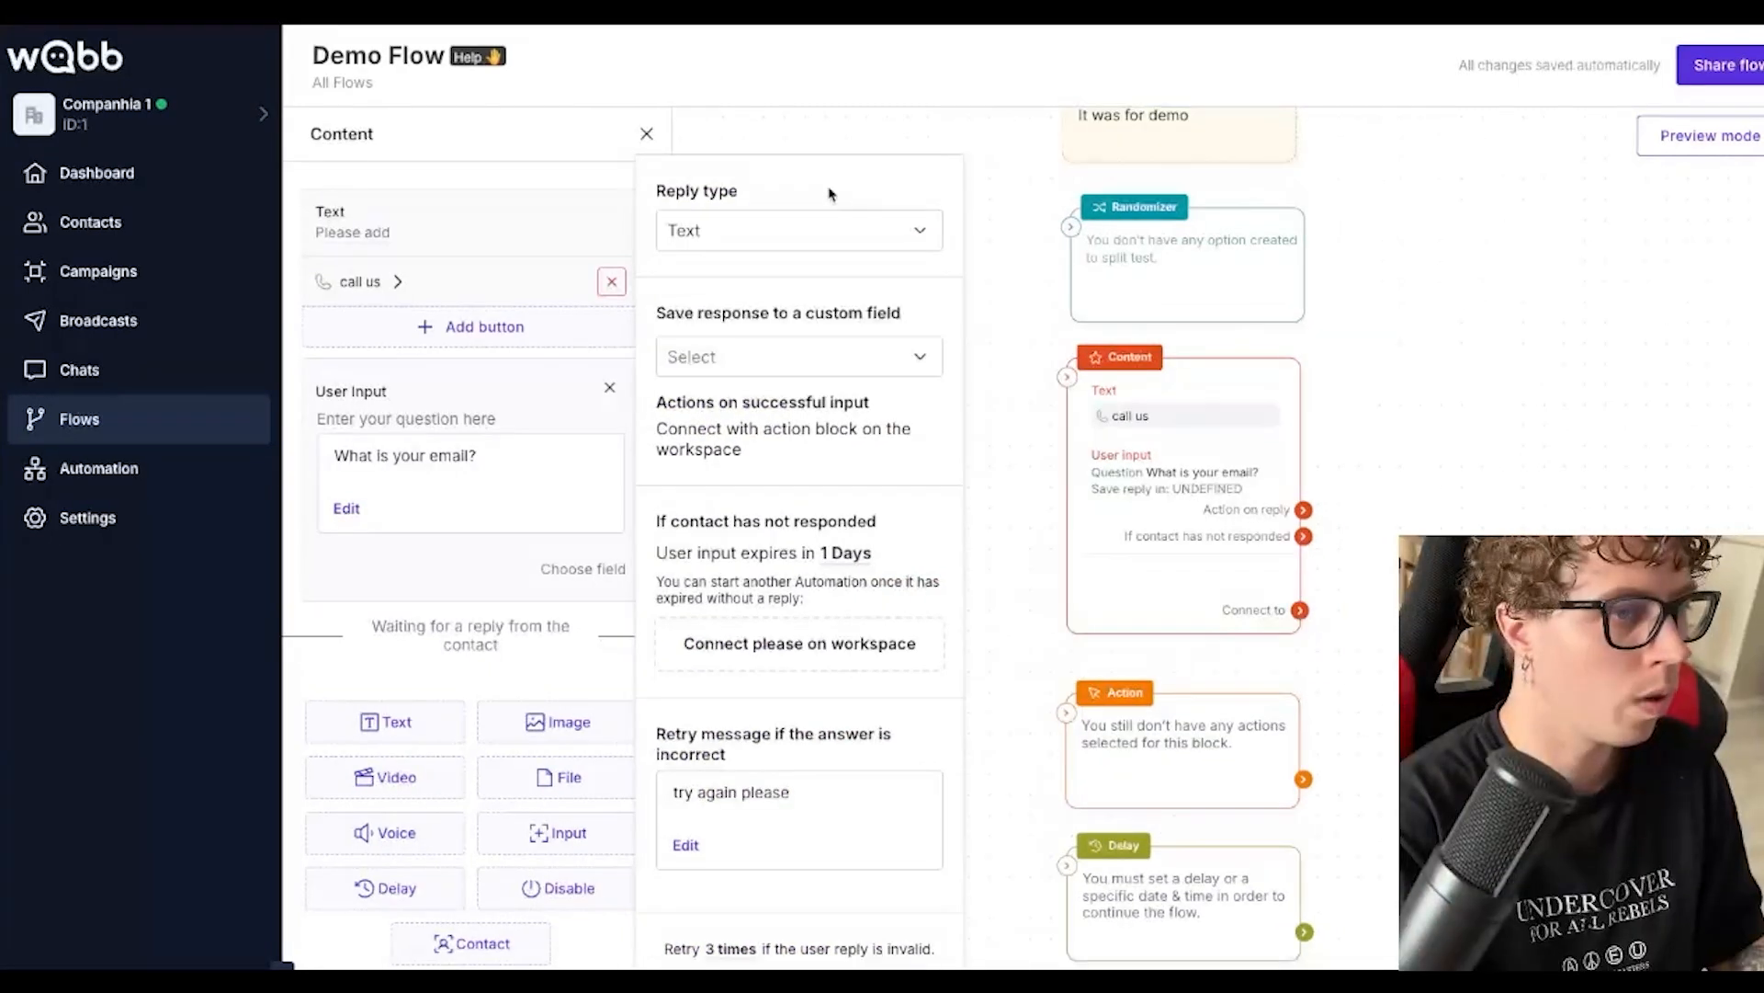
pyautogui.click(763, 237)
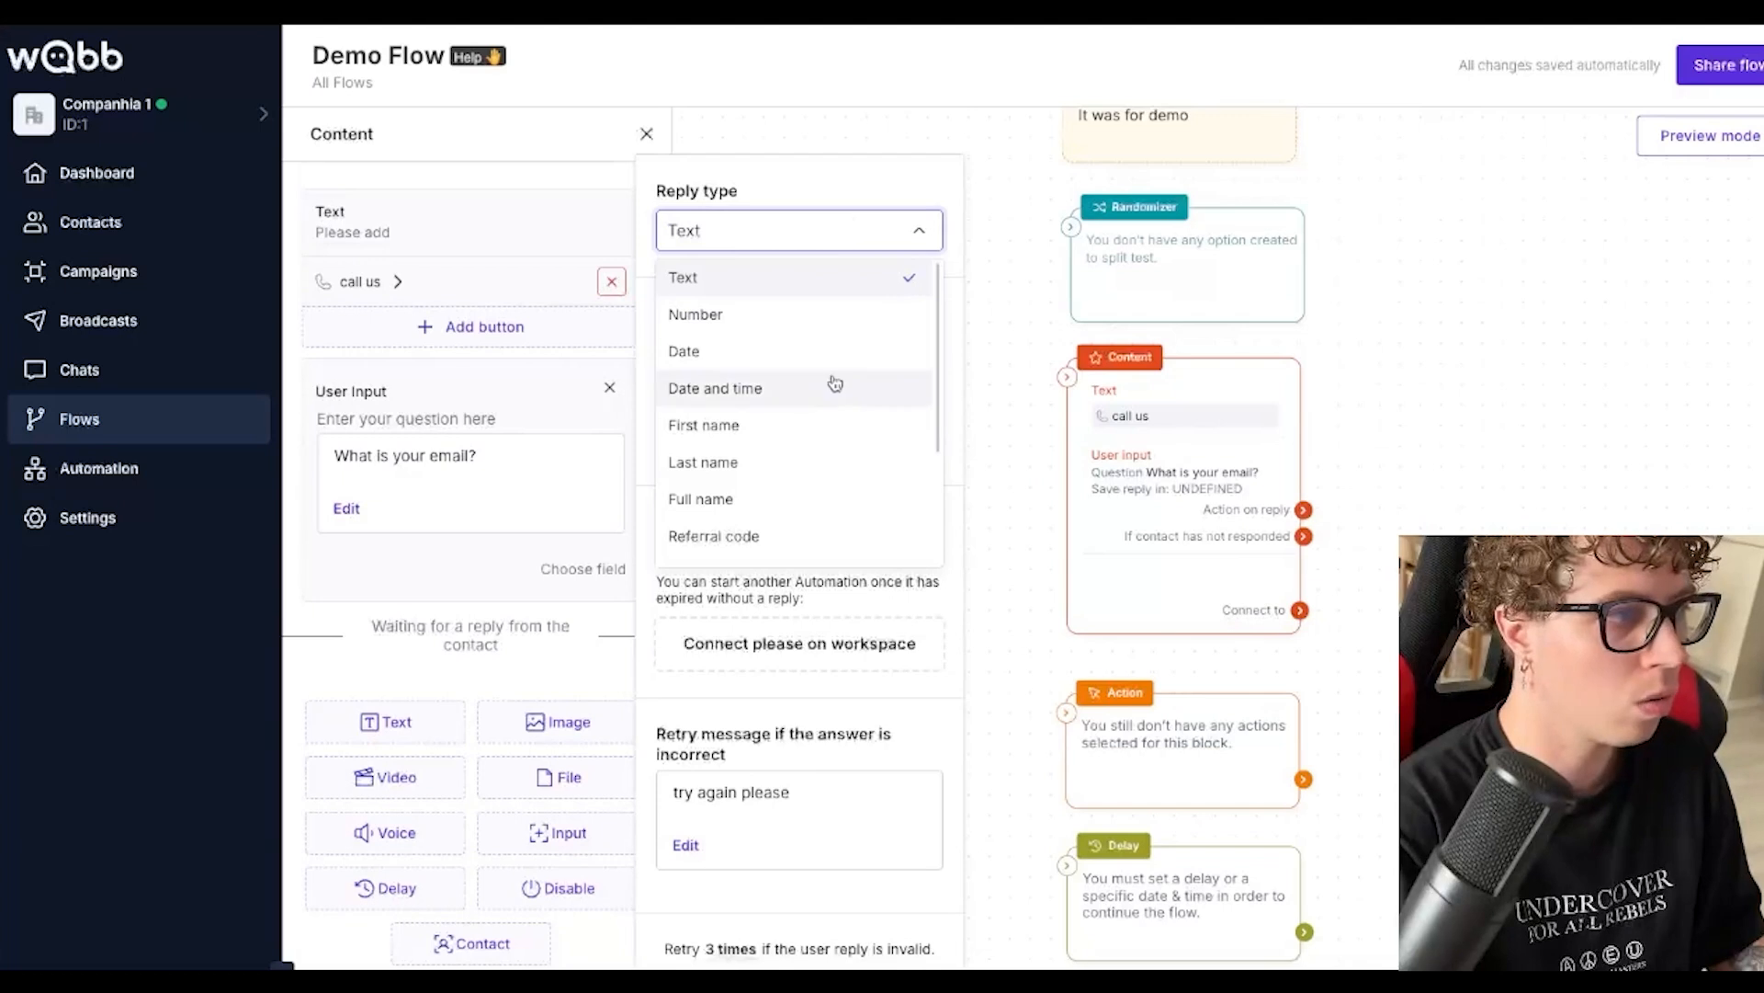
pyautogui.scroll(-3, 835, 390)
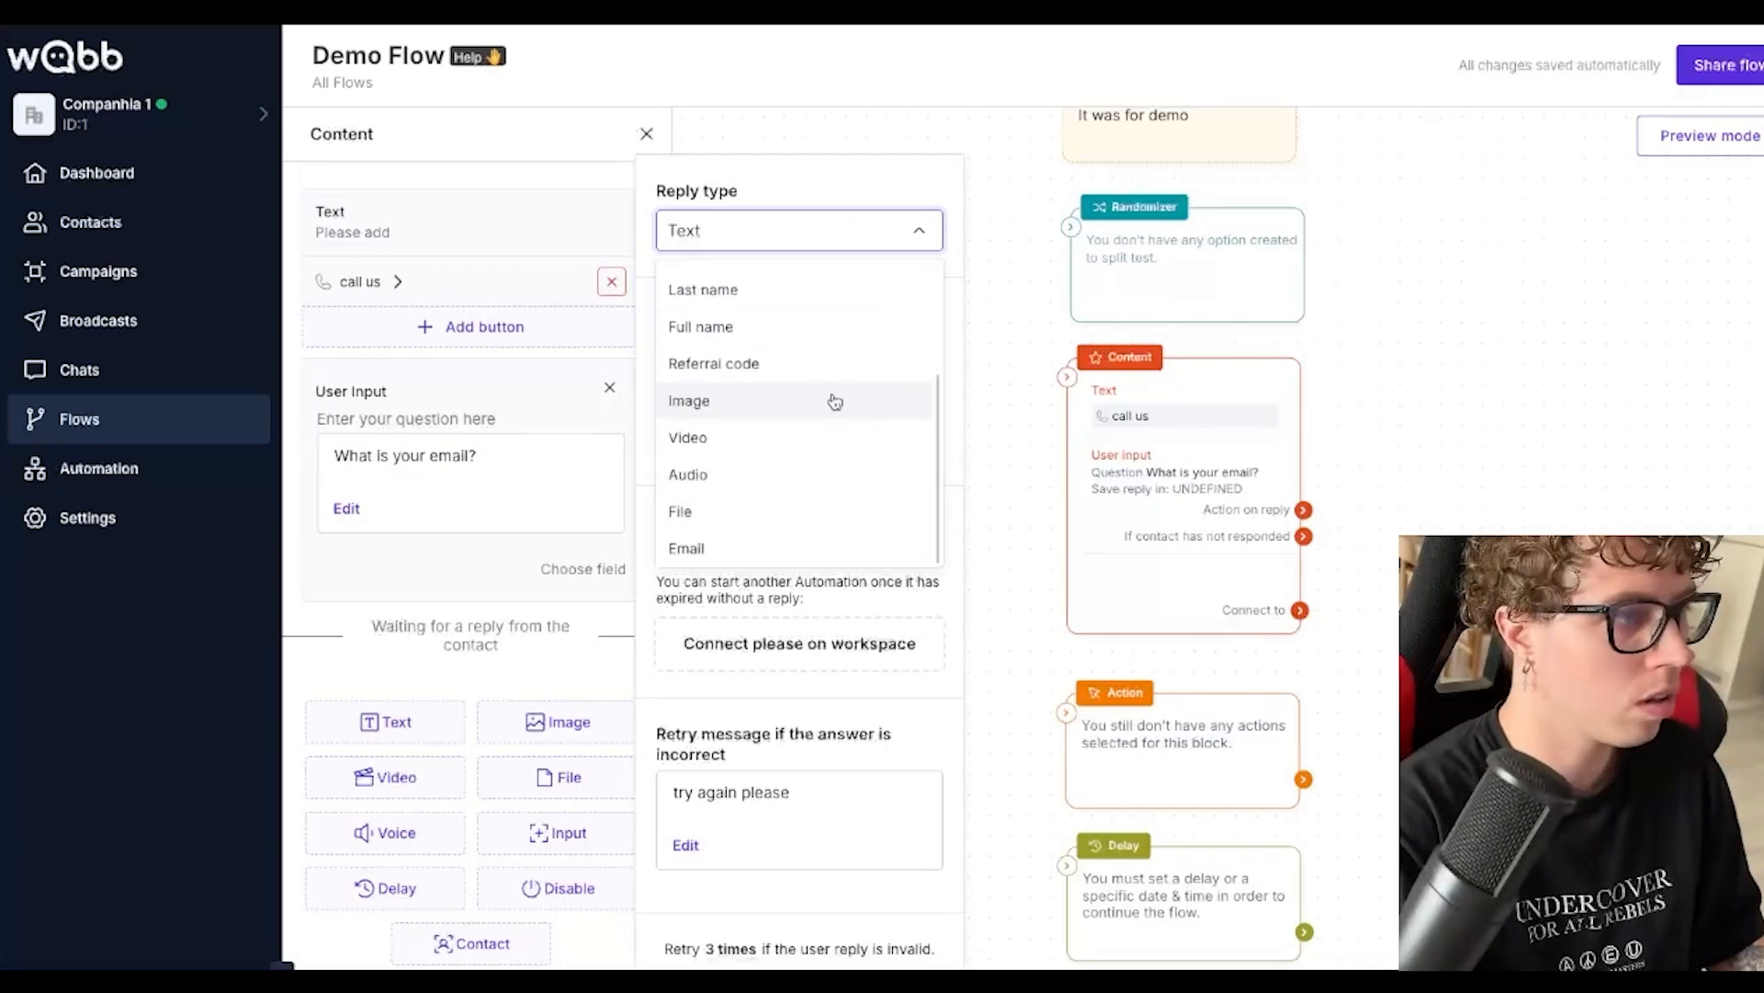
pyautogui.click(708, 550)
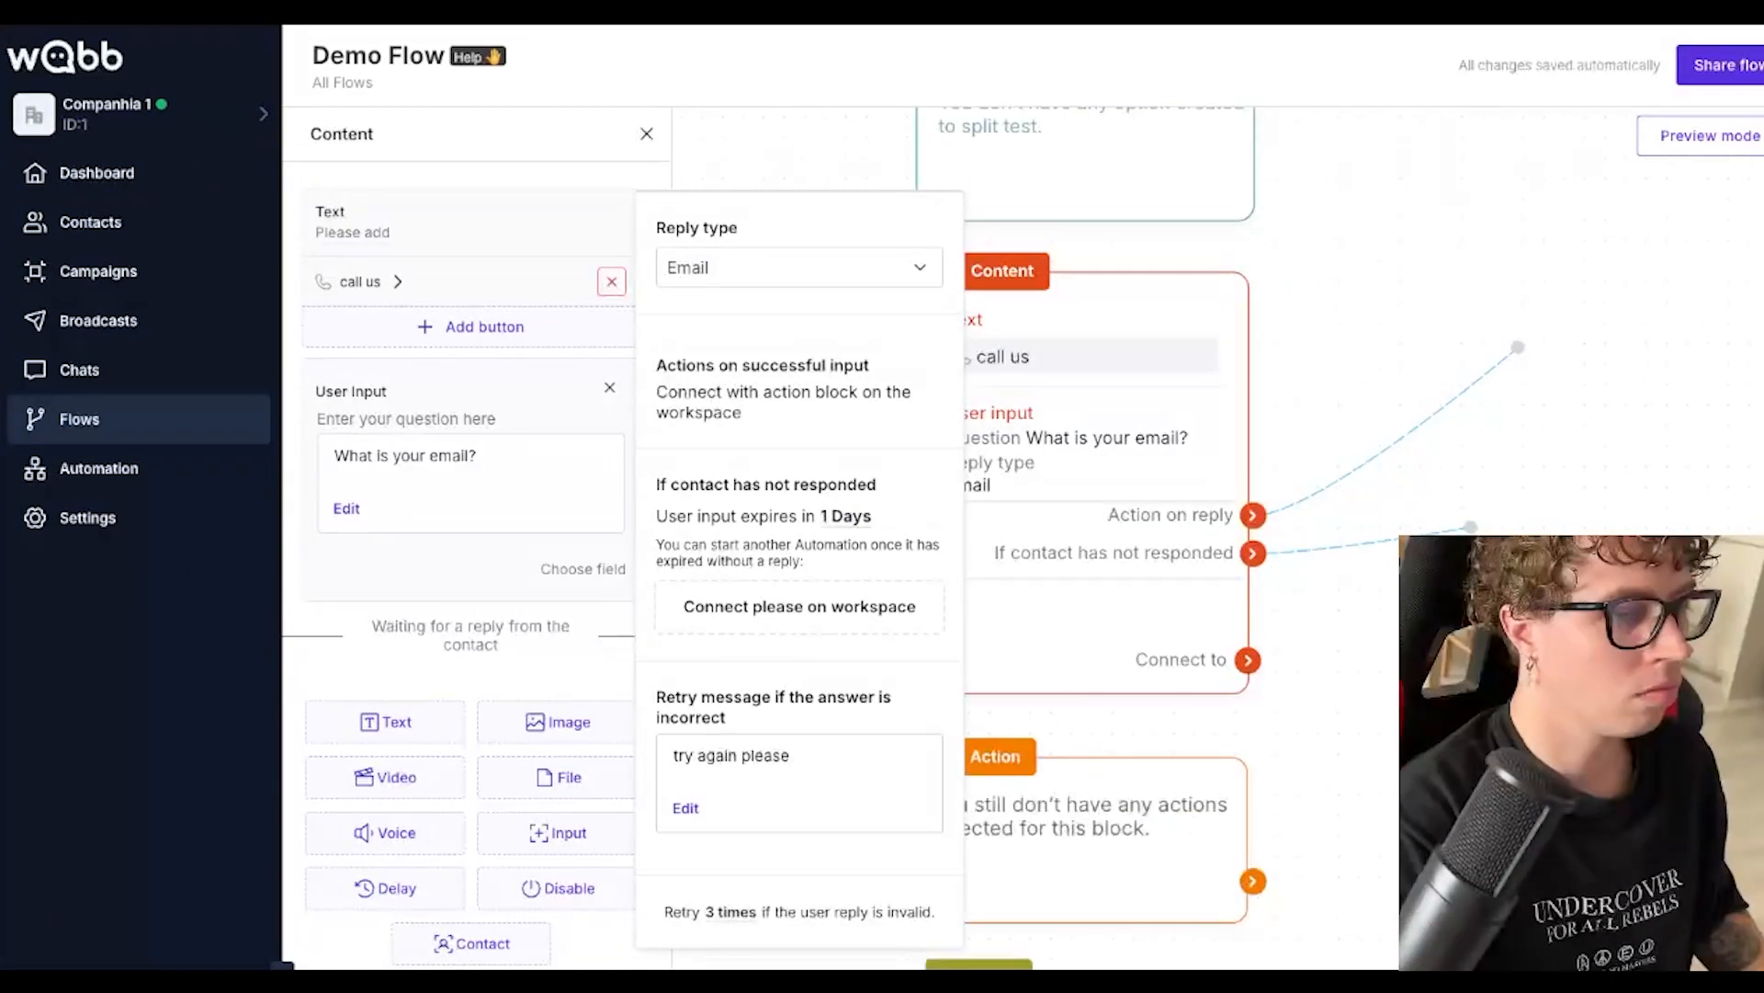
# Check the retry count options for invalid replies to the email question, and leave the user input settings
pyautogui.click(696, 889)
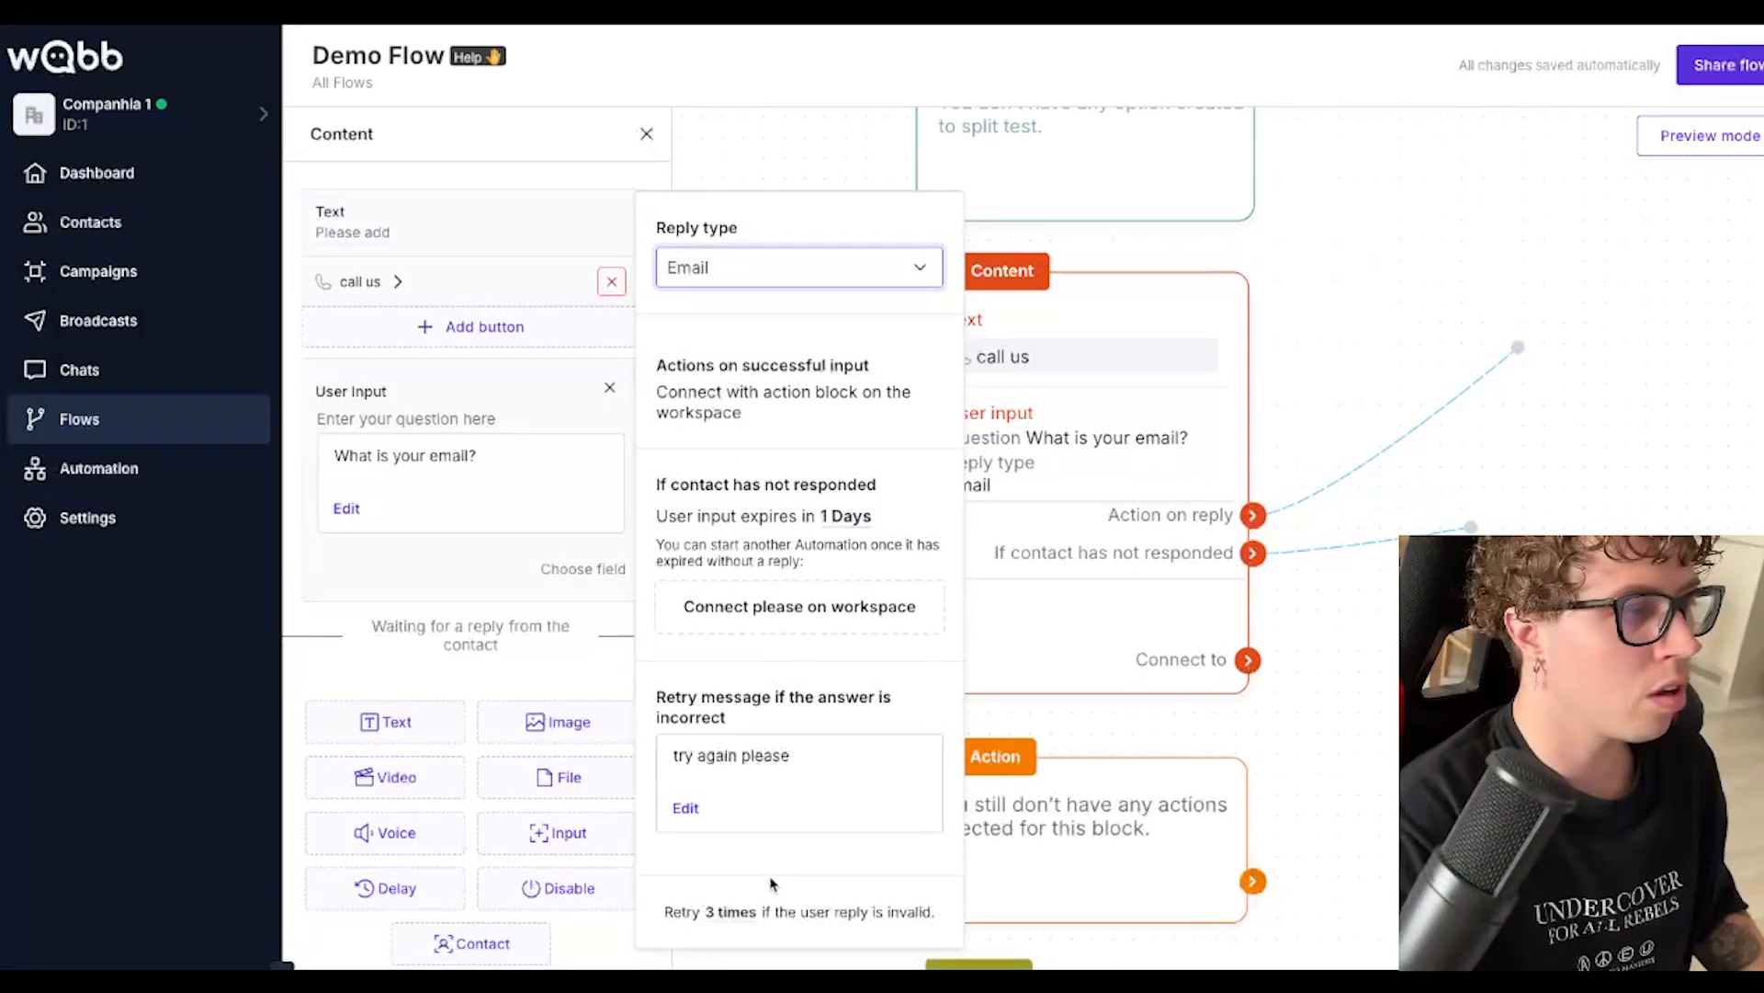
pyautogui.click(735, 914)
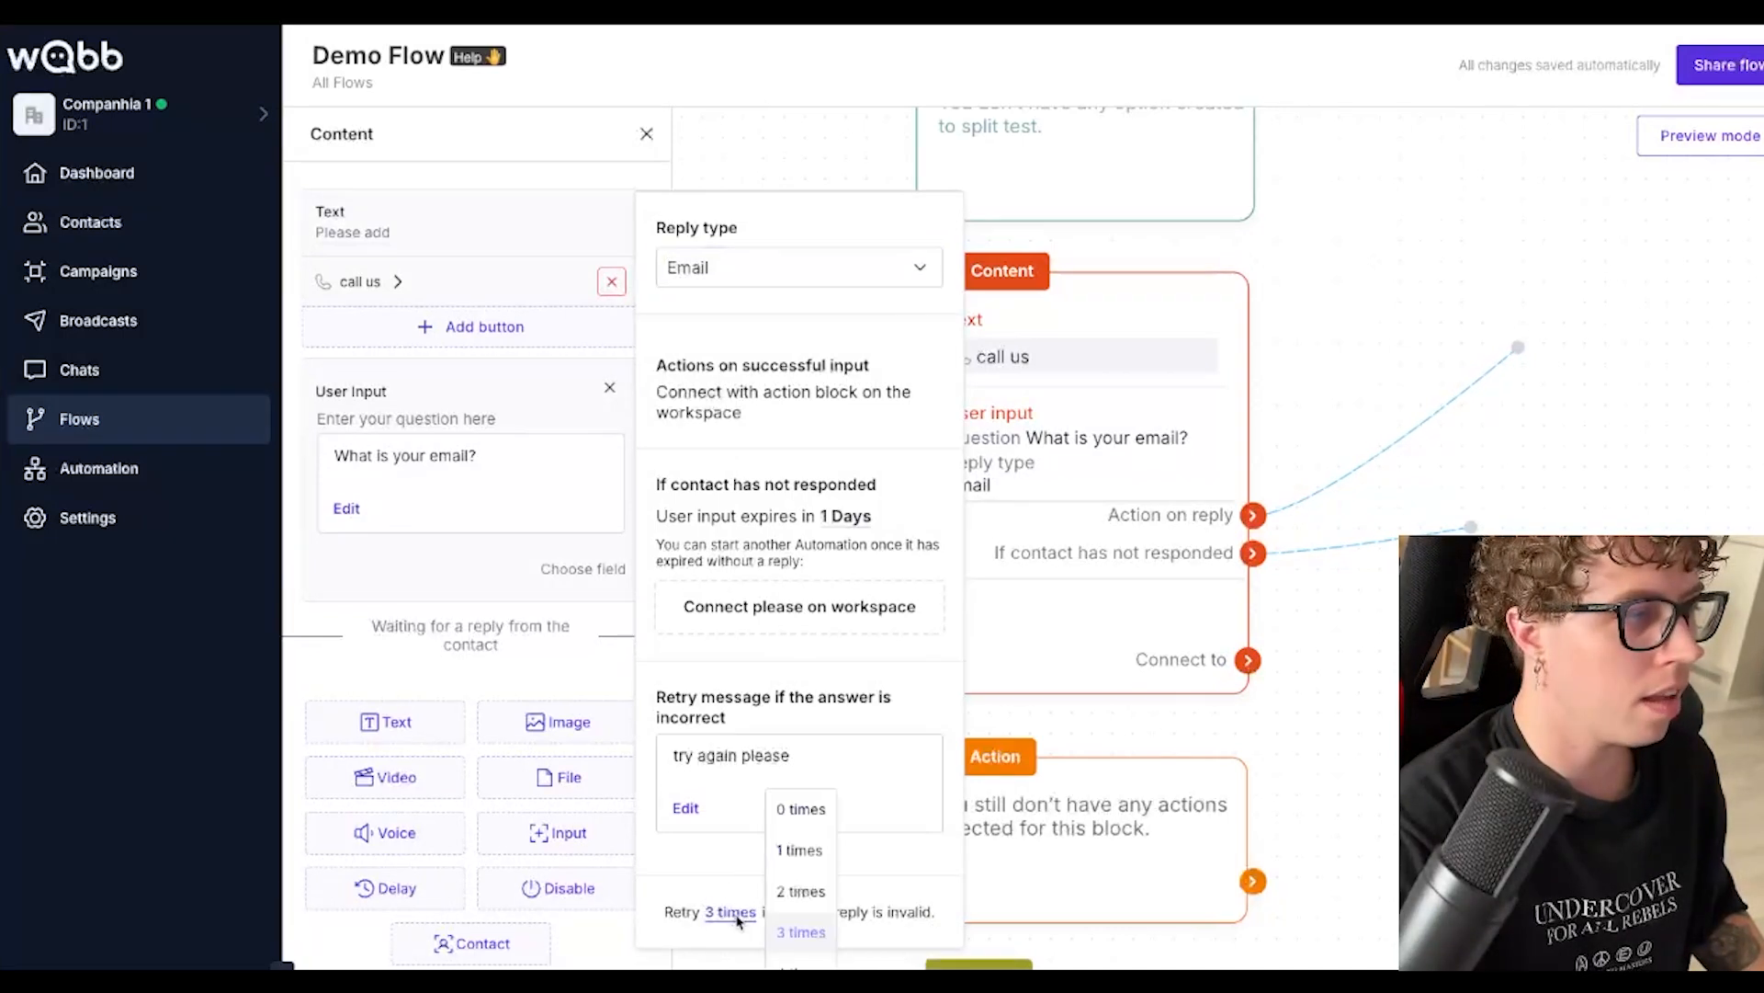
pyautogui.click(681, 864)
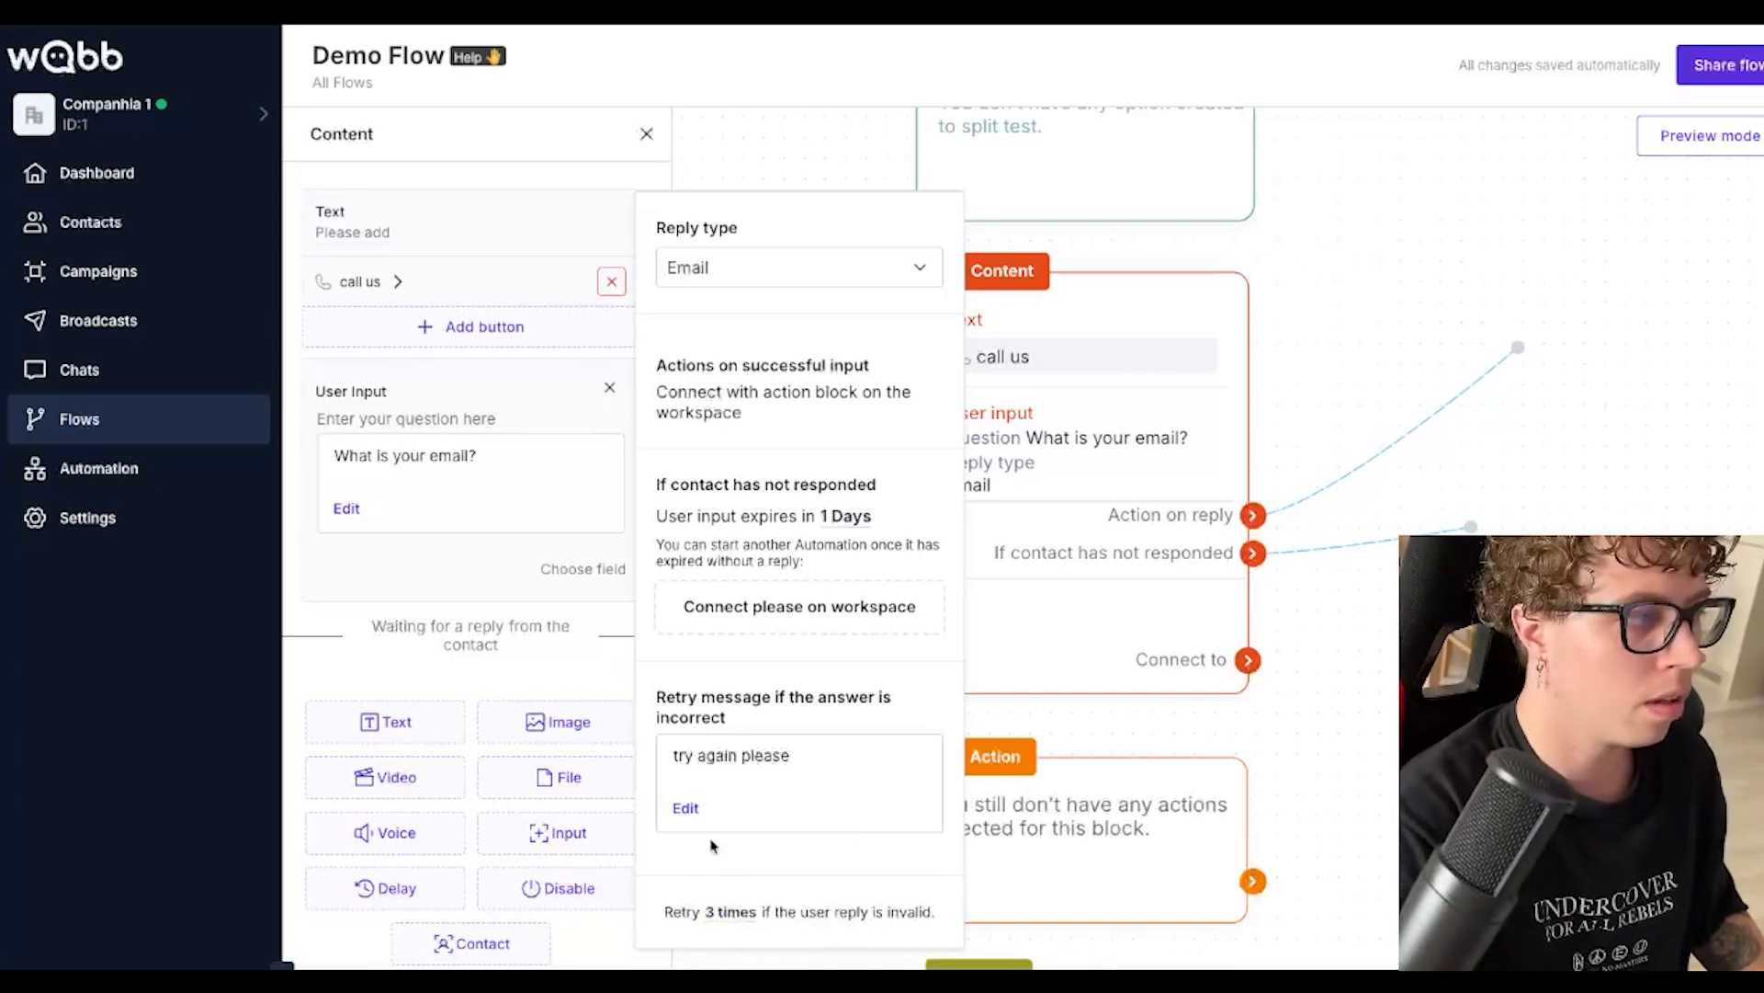
pyautogui.click(1383, 581)
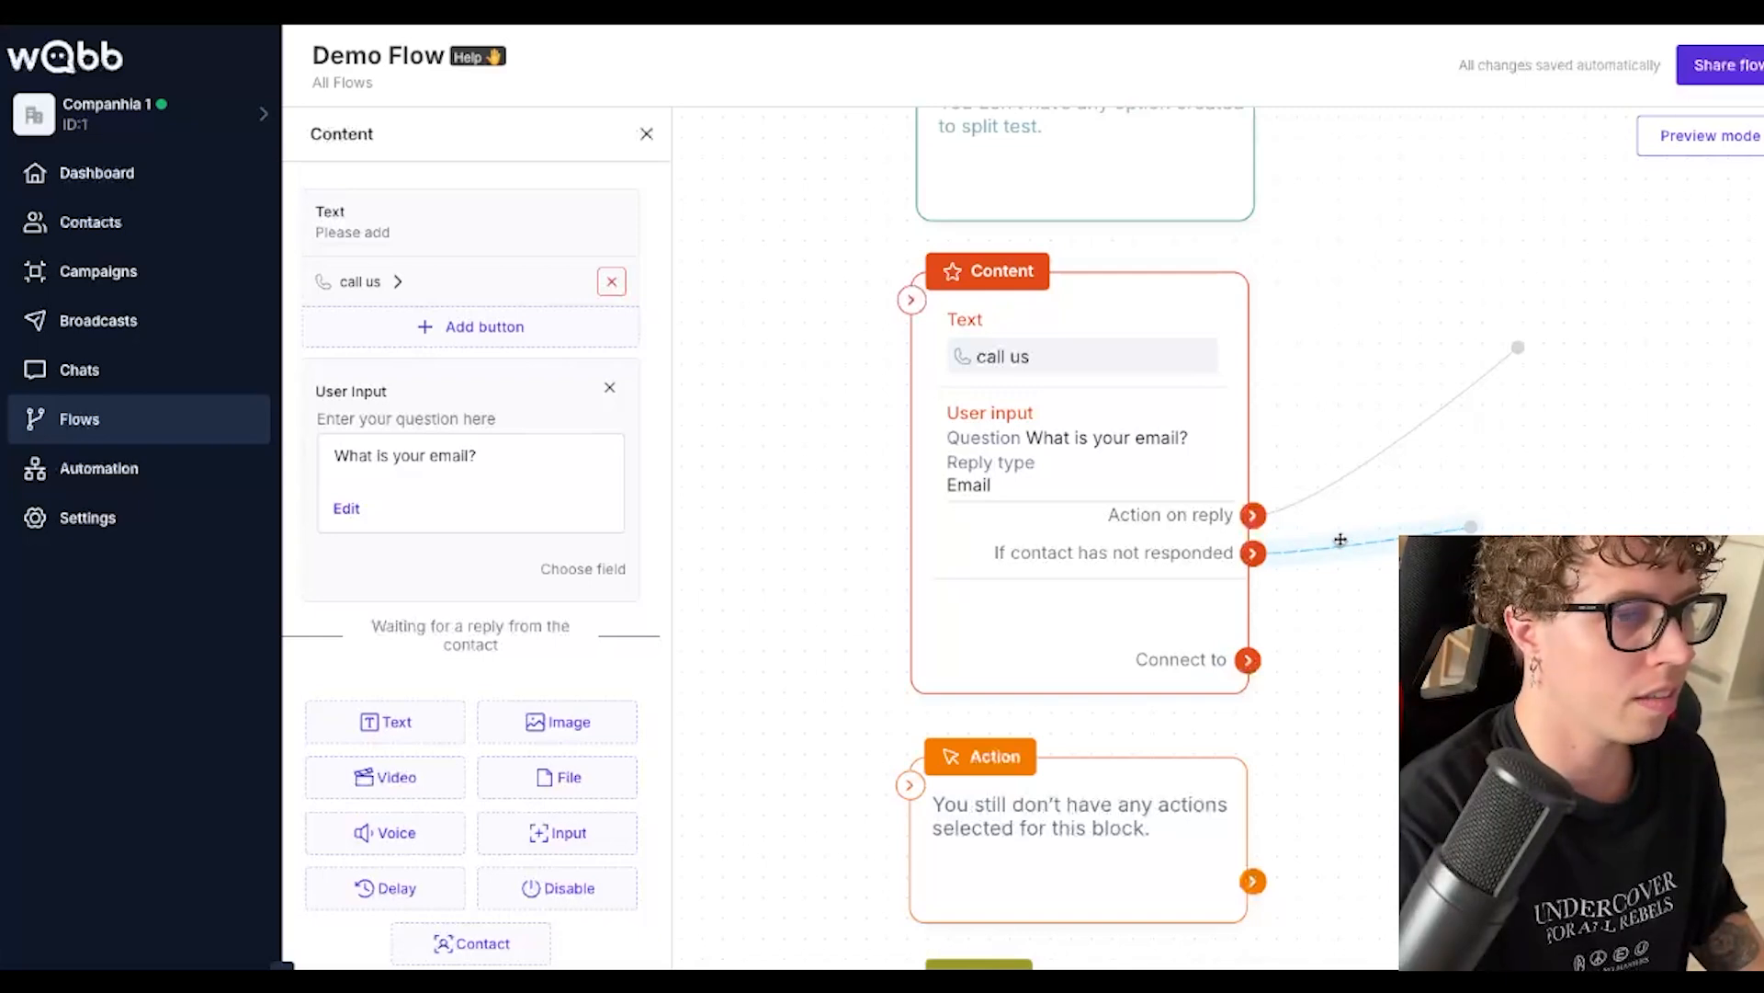
# Open the empty Action block below the email question and browse the actions that can be added
pyautogui.scroll(-3, 924, 740)
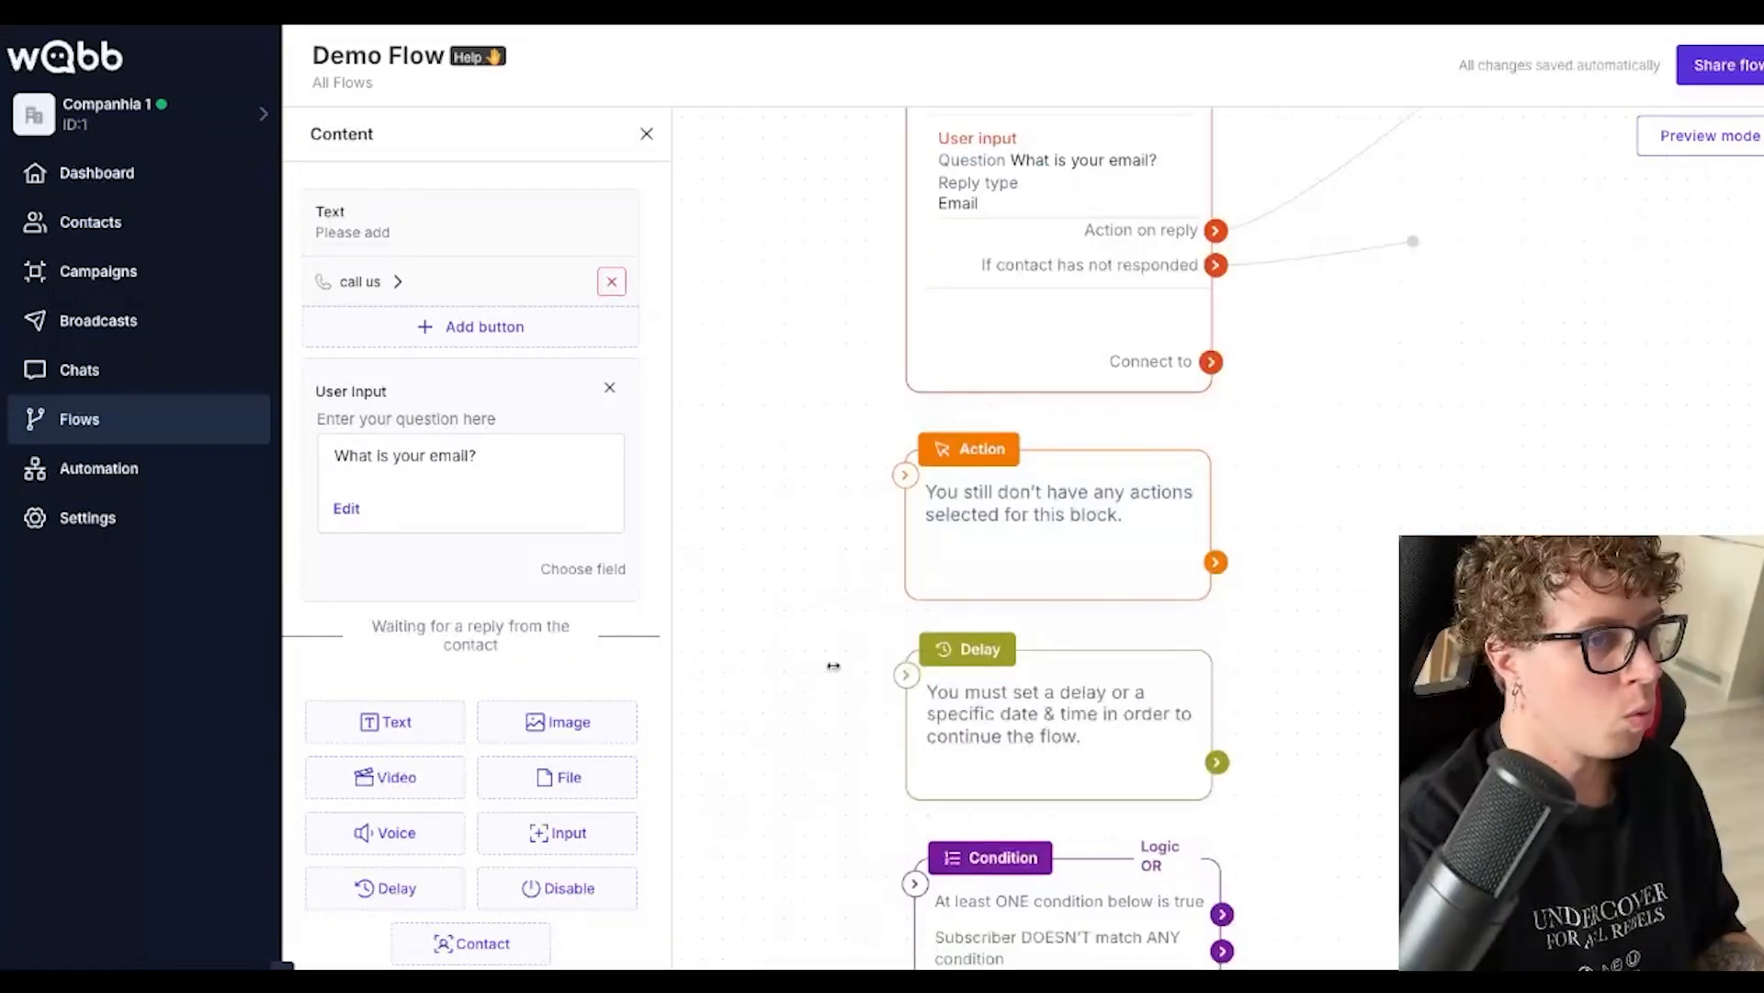
pyautogui.click(1016, 556)
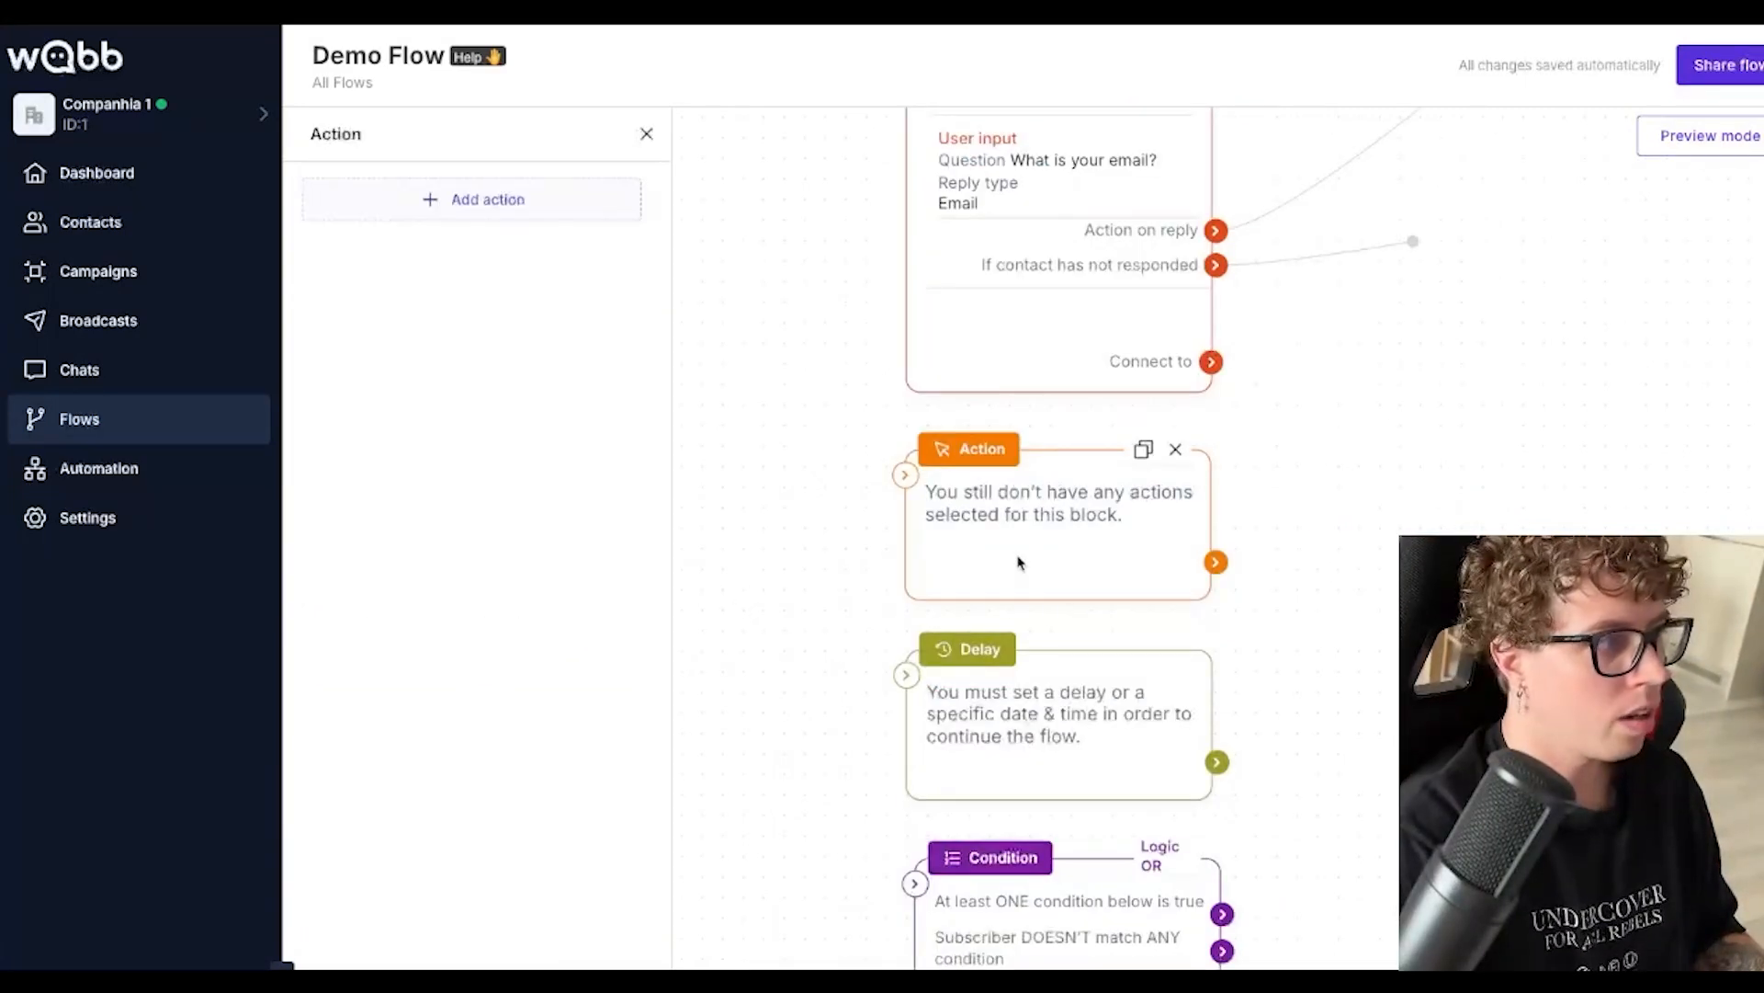
pyautogui.click(475, 206)
pyautogui.scroll(-3, 488, 367)
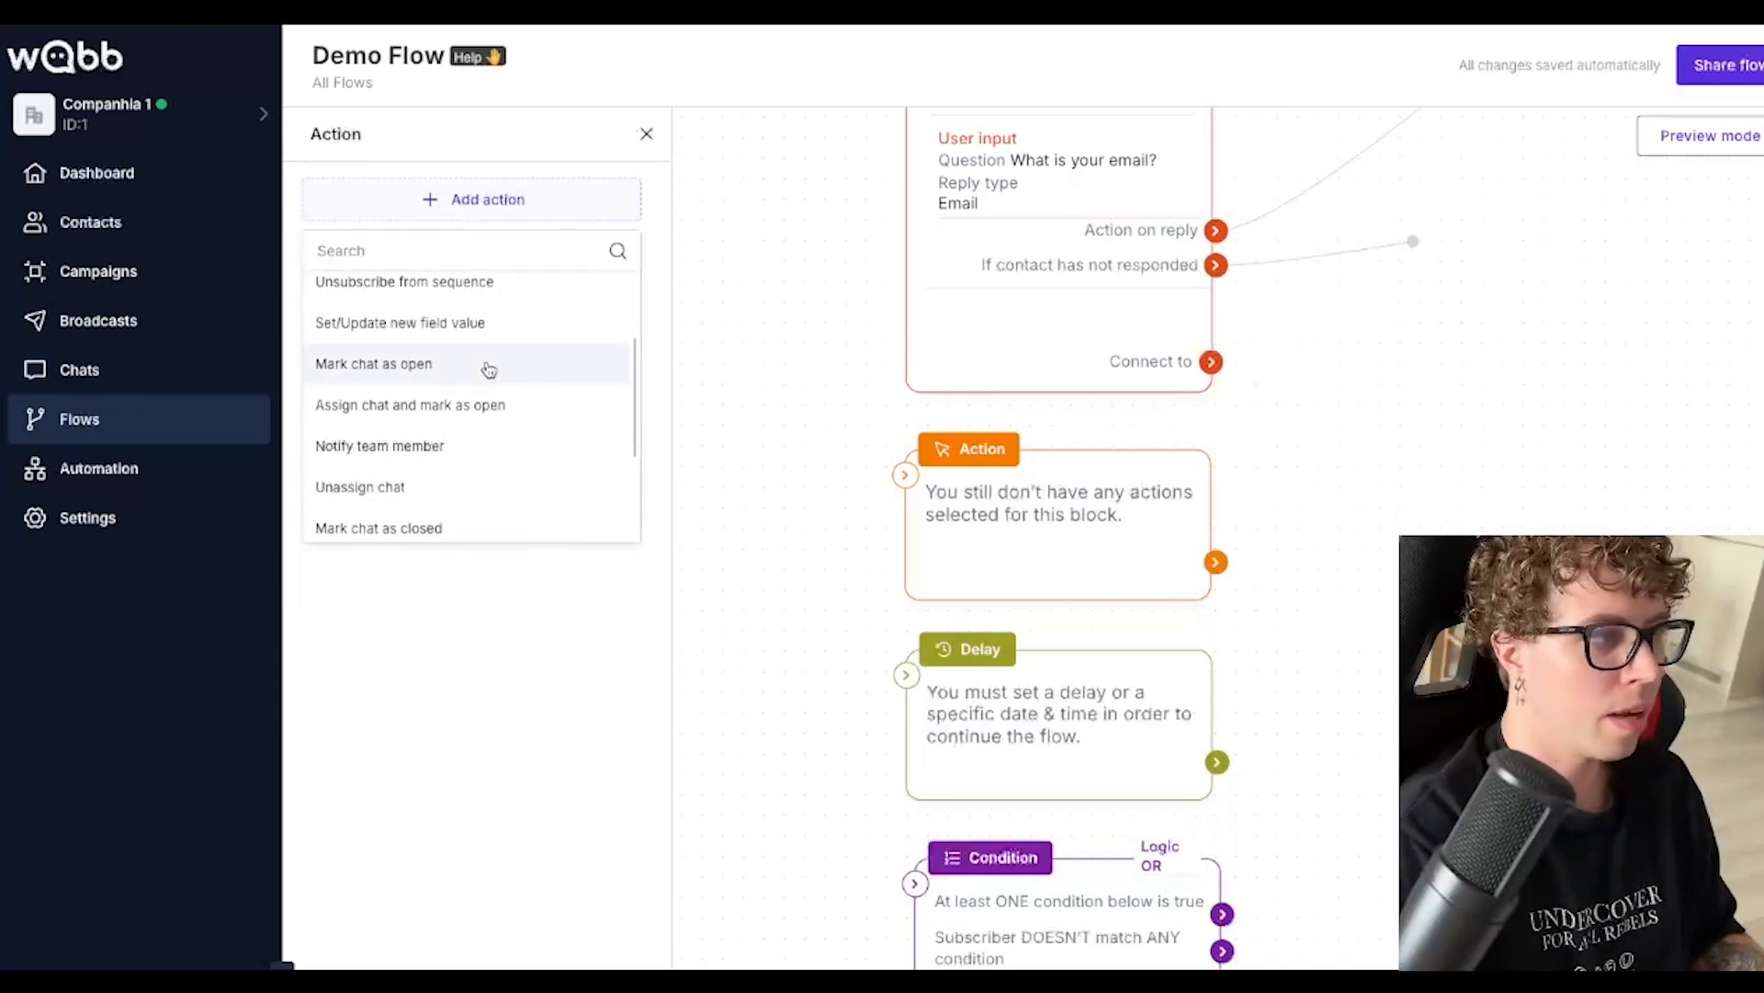
pyautogui.scroll(-1, 528, 372)
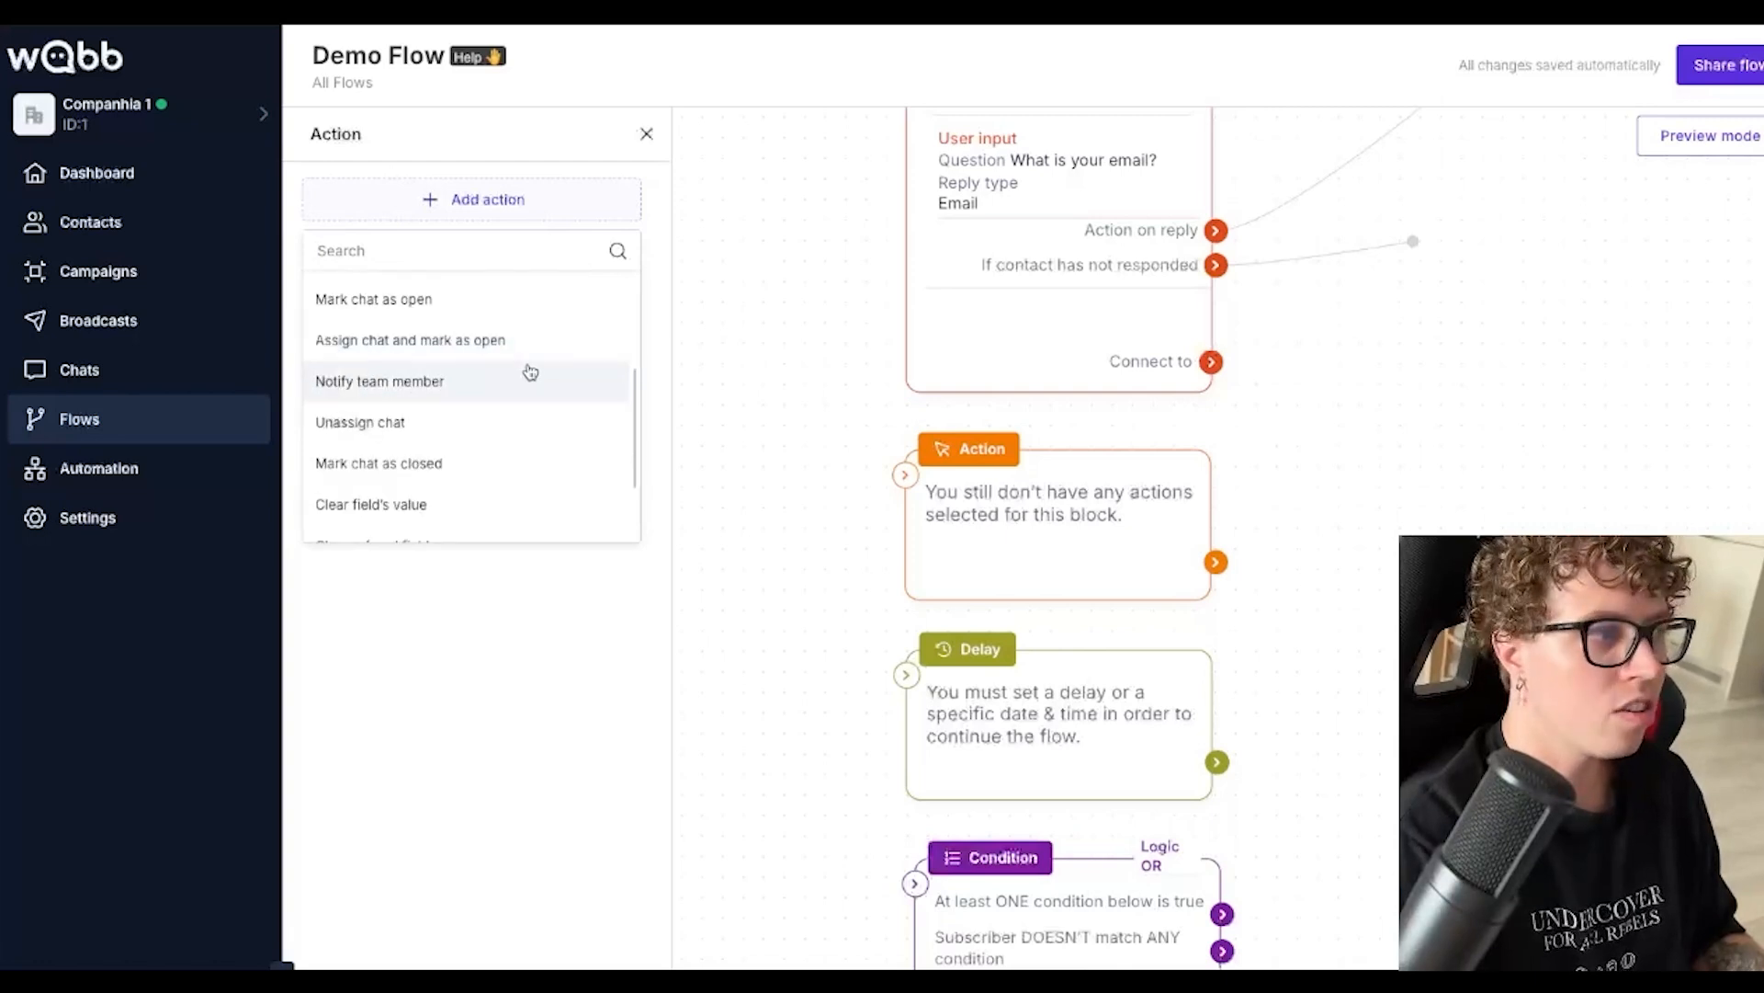
pyautogui.scroll(-2, 529, 372)
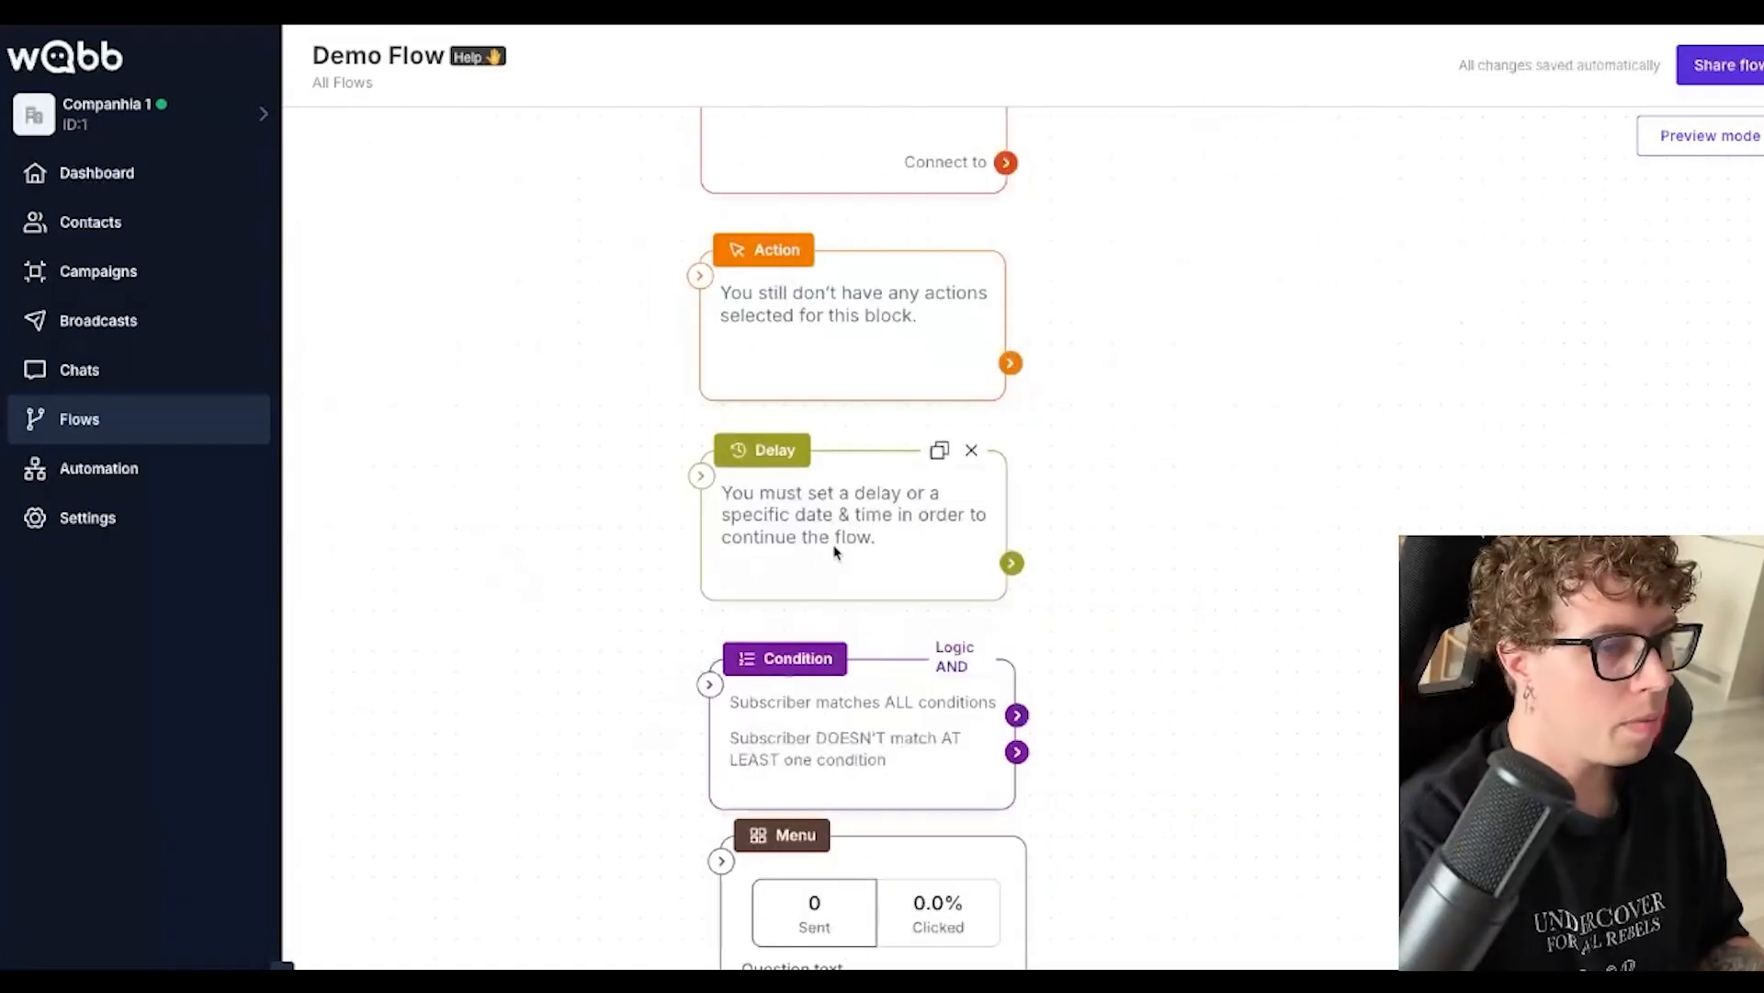
# Open the Delay block, check its duration amounts and time units, and close its settings
pyautogui.click(835, 549)
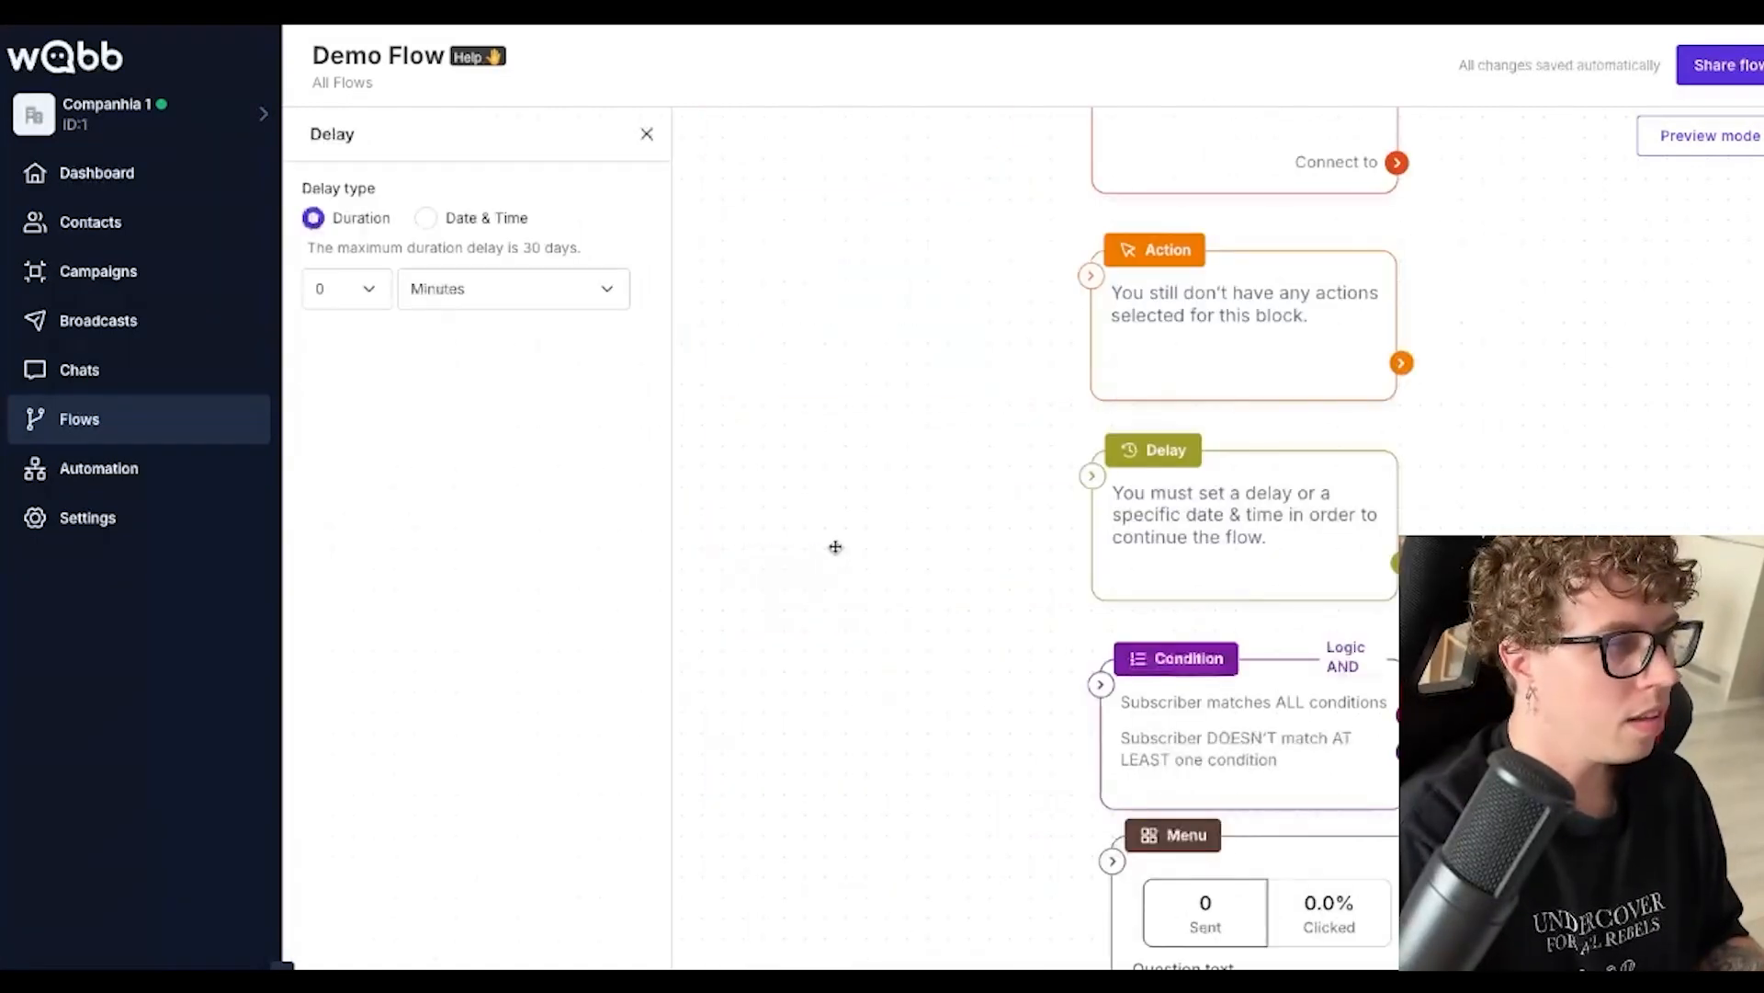
pyautogui.click(367, 291)
pyautogui.click(552, 505)
pyautogui.click(525, 298)
pyautogui.click(505, 557)
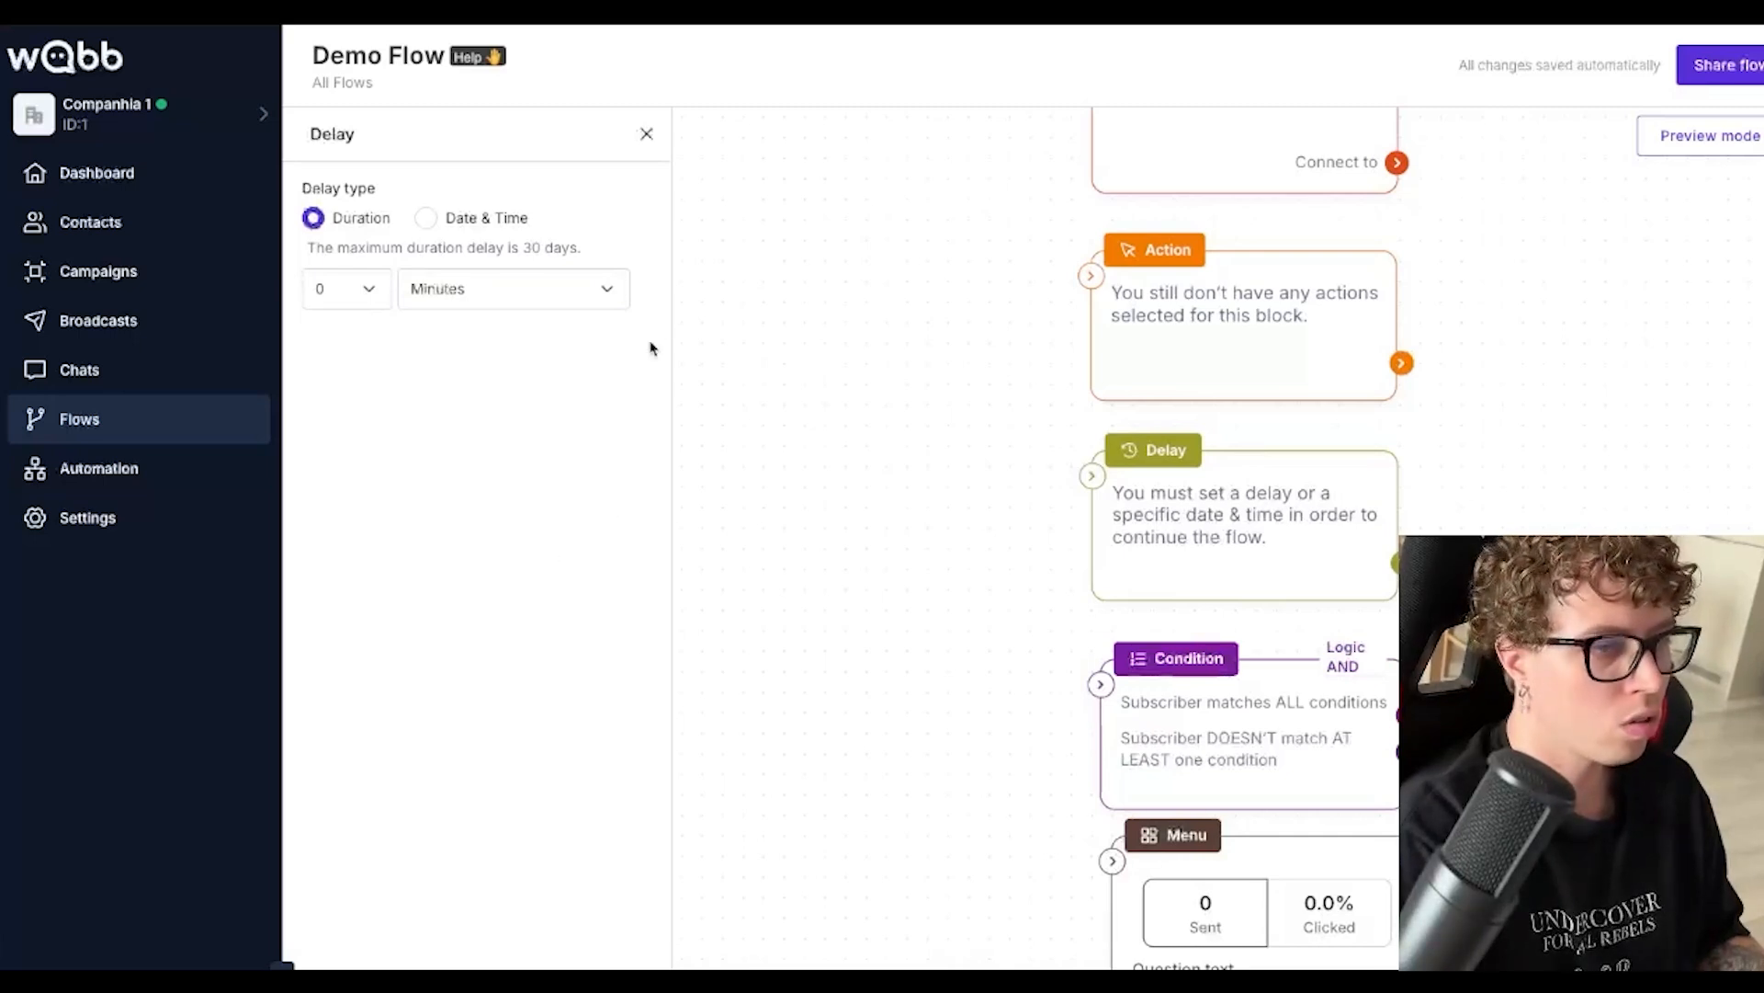
pyautogui.click(646, 138)
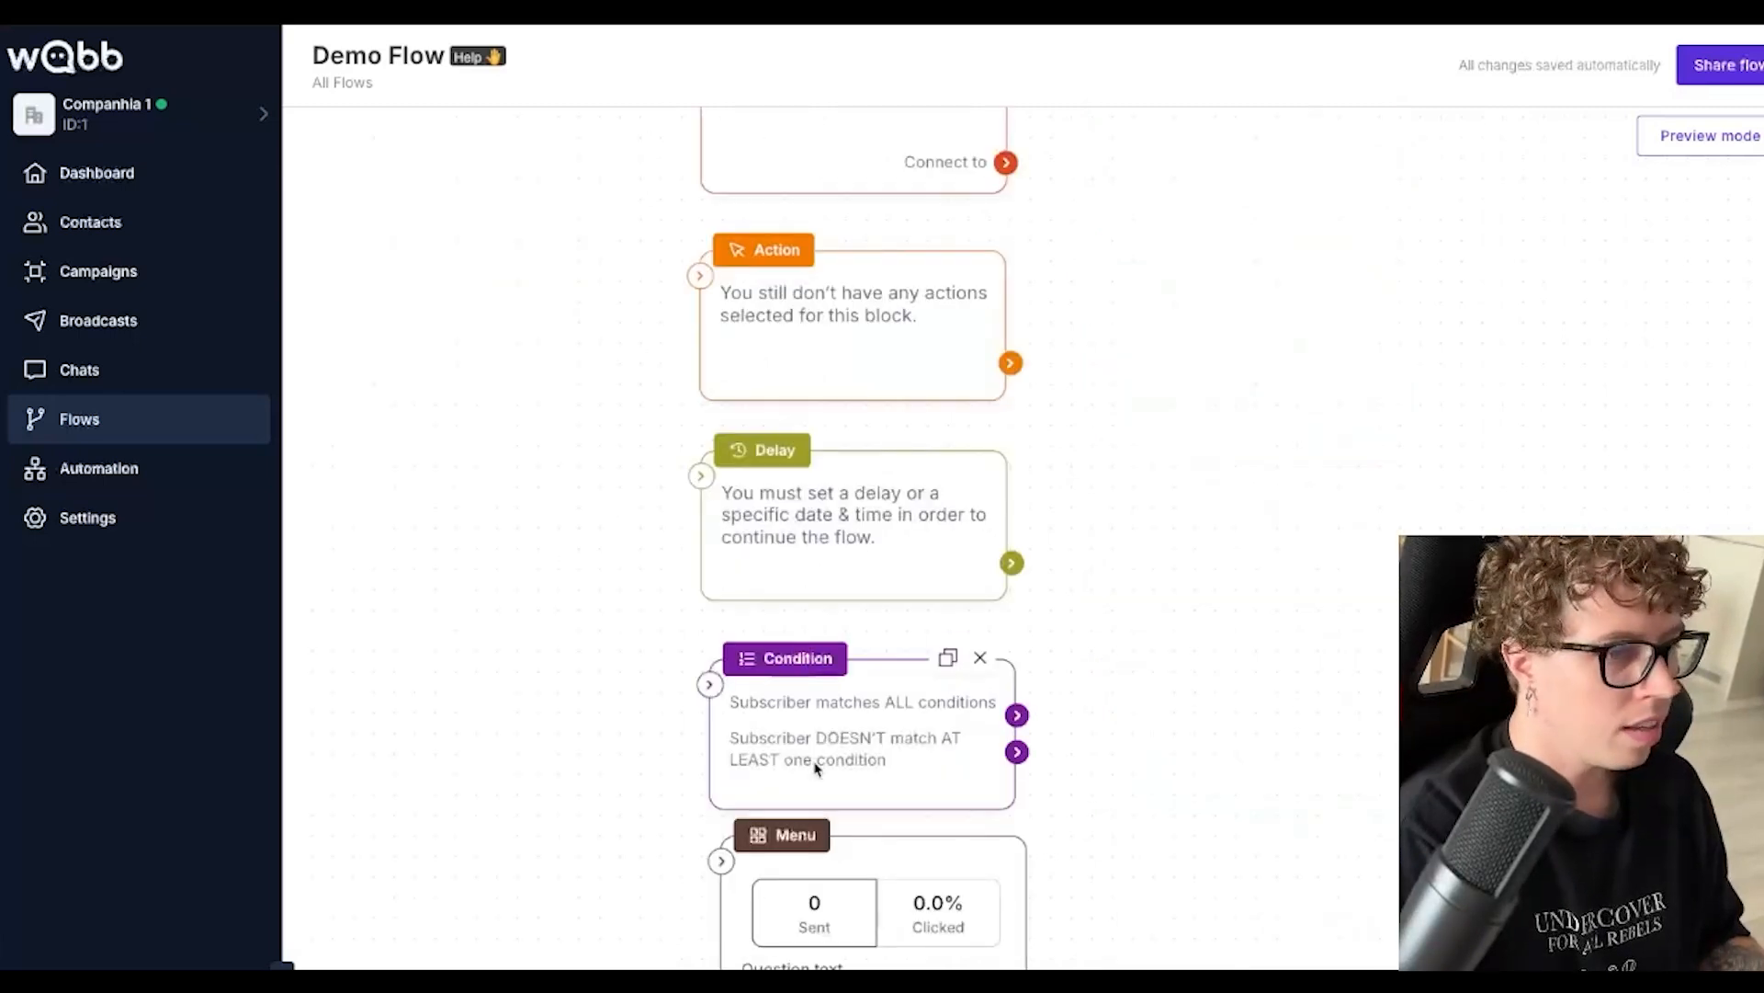
# Move the Condition block up against the Delay block and browse the conditions that can be added to it
pyautogui.moveTo(813, 751); pyautogui.dragTo(805, 694)
pyautogui.click(806, 685)
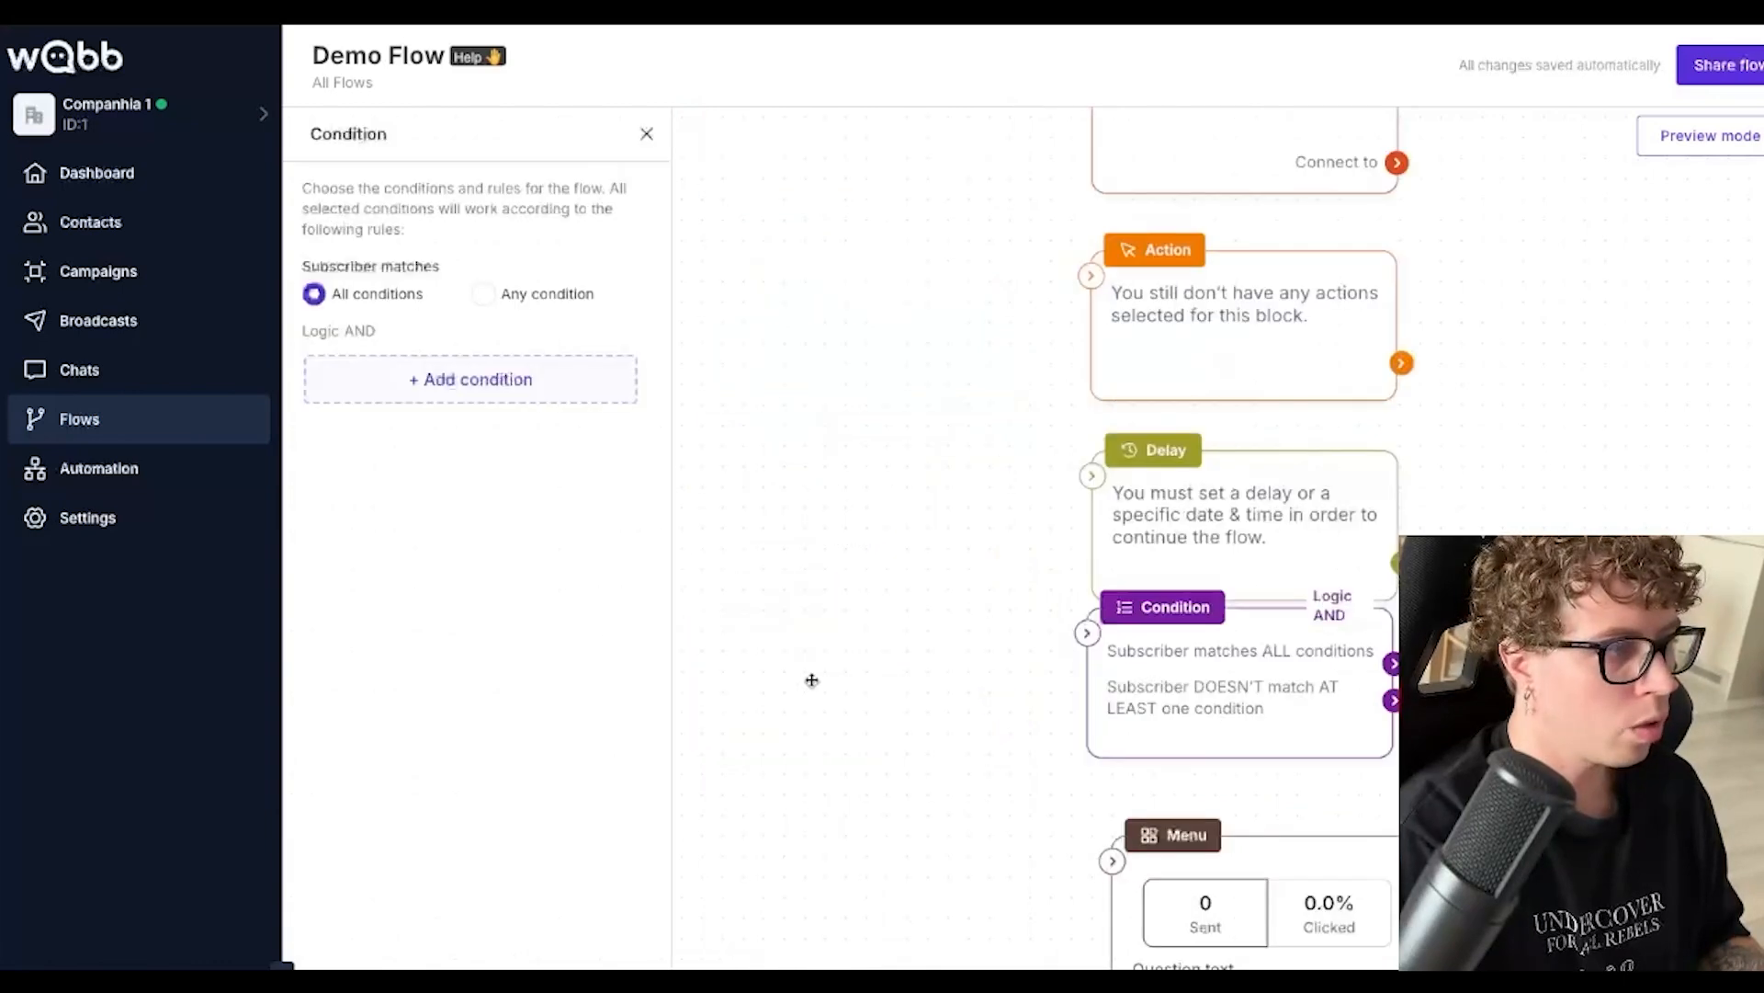
pyautogui.click(423, 363)
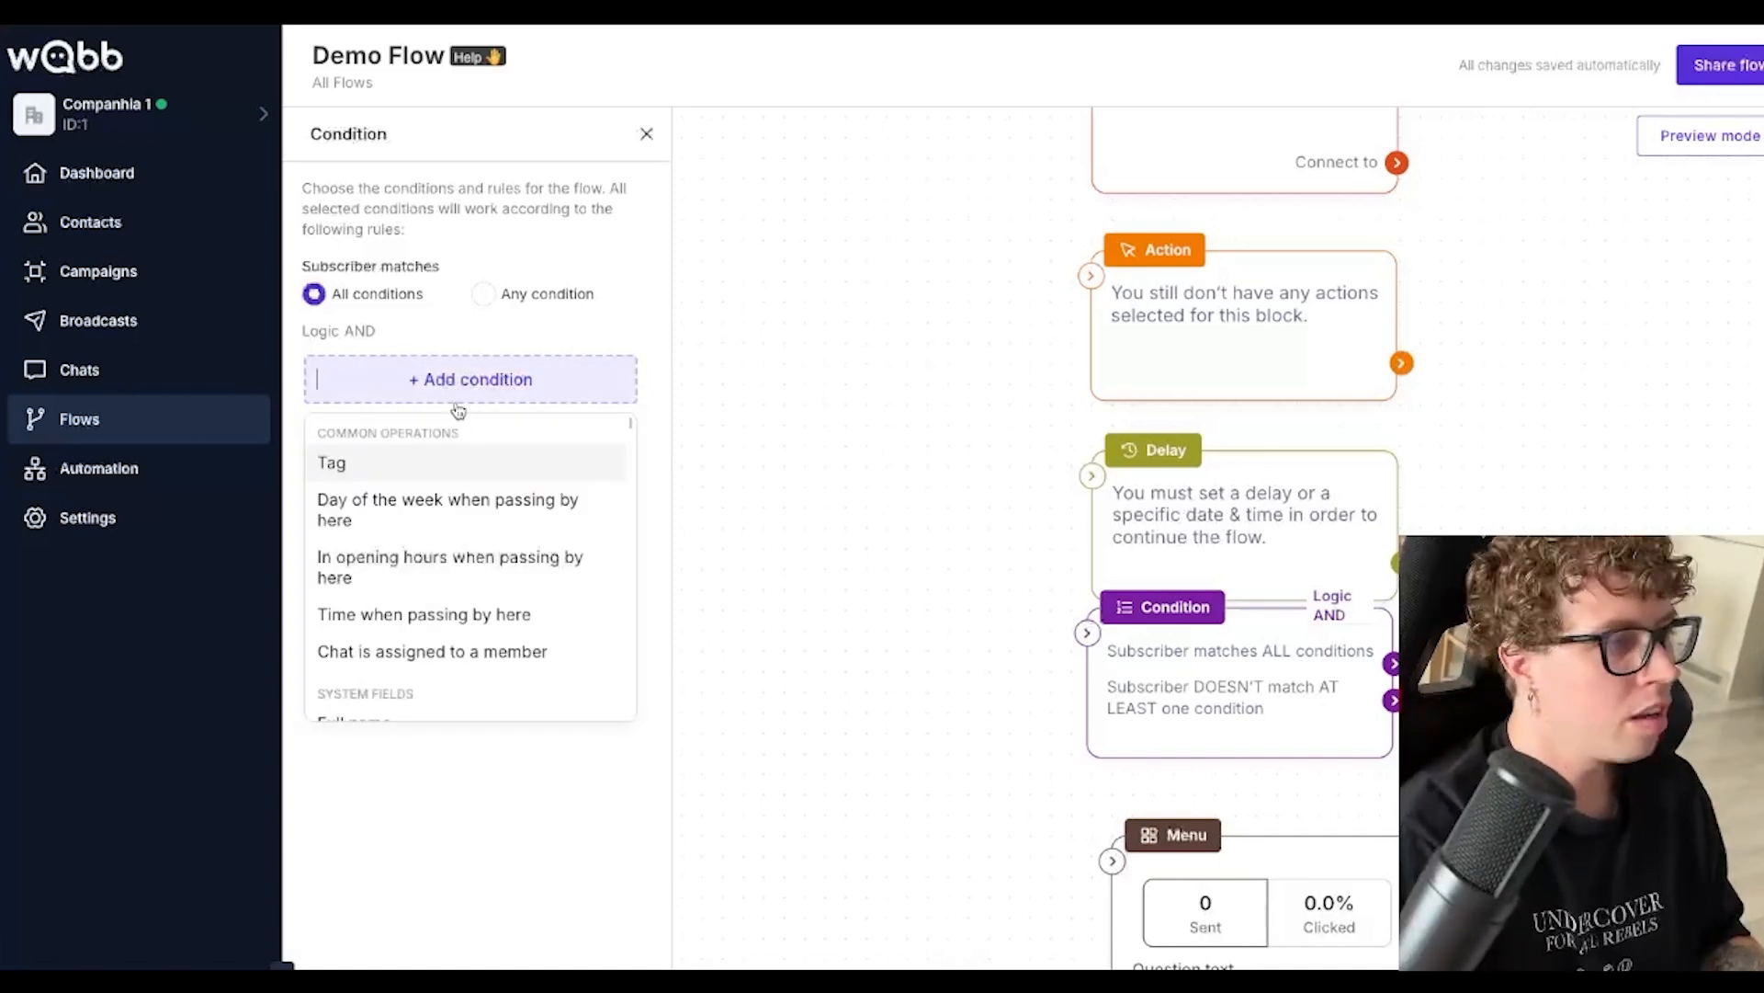
pyautogui.click(561, 801)
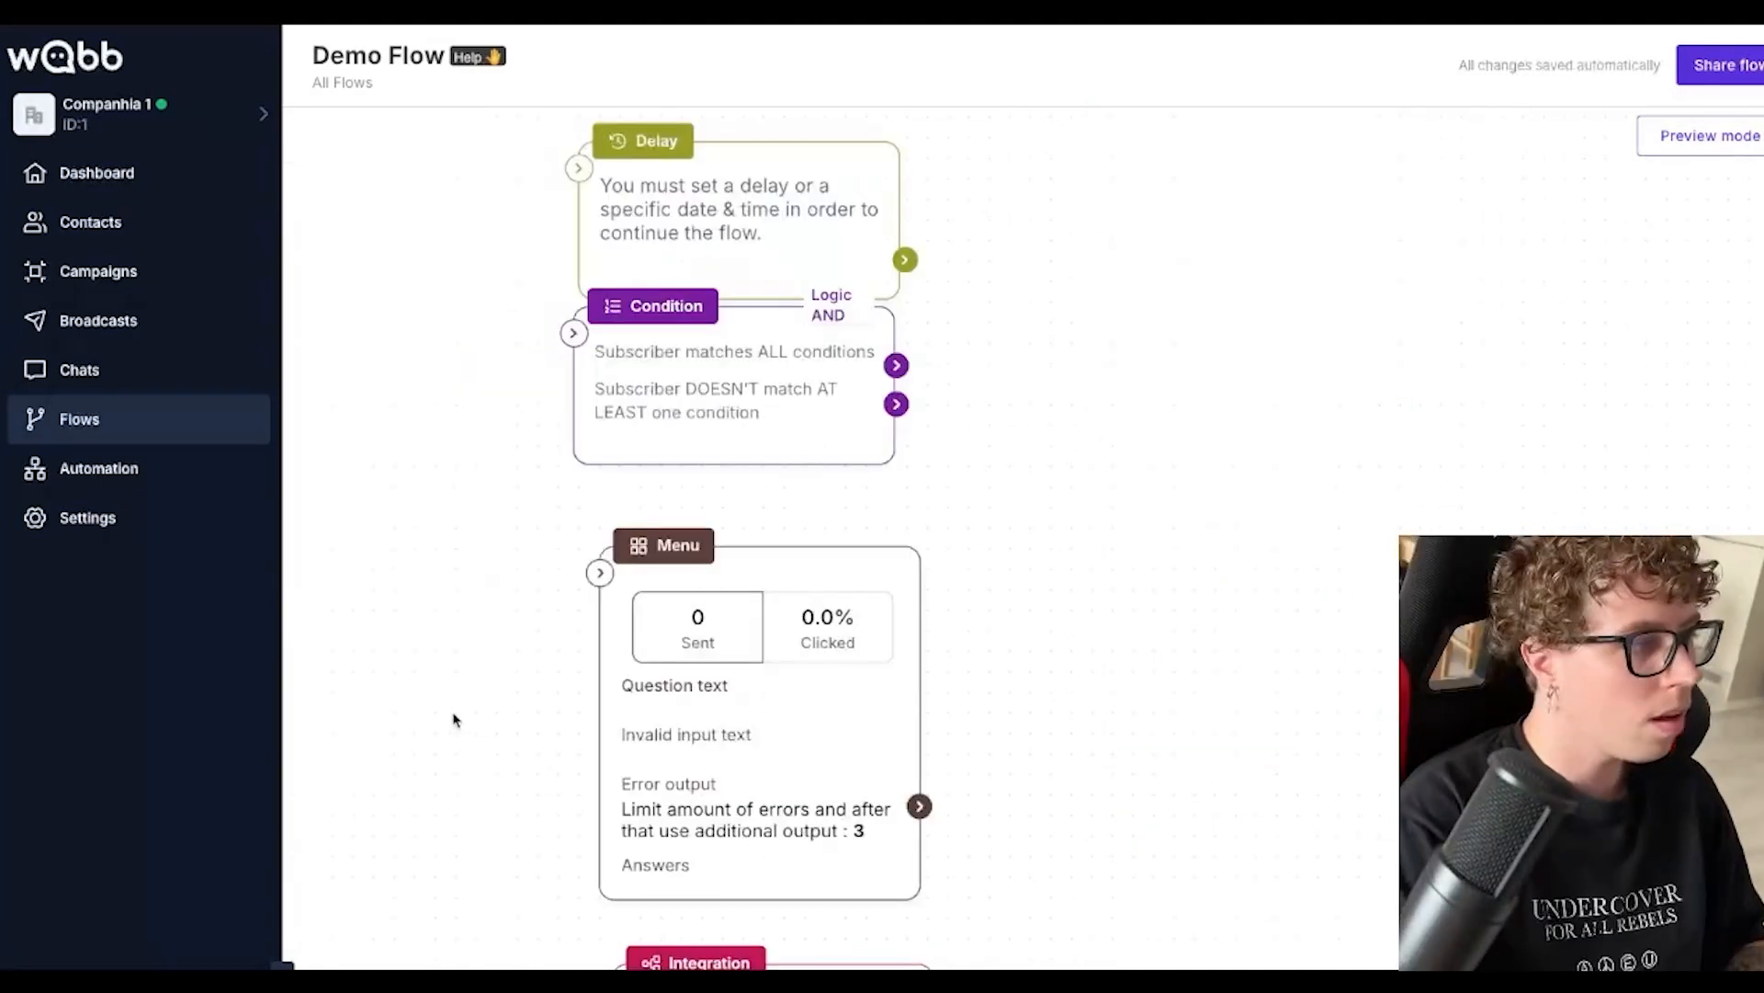
# Set the Menu block's type of menu to Buttons List
pyautogui.click(693, 705)
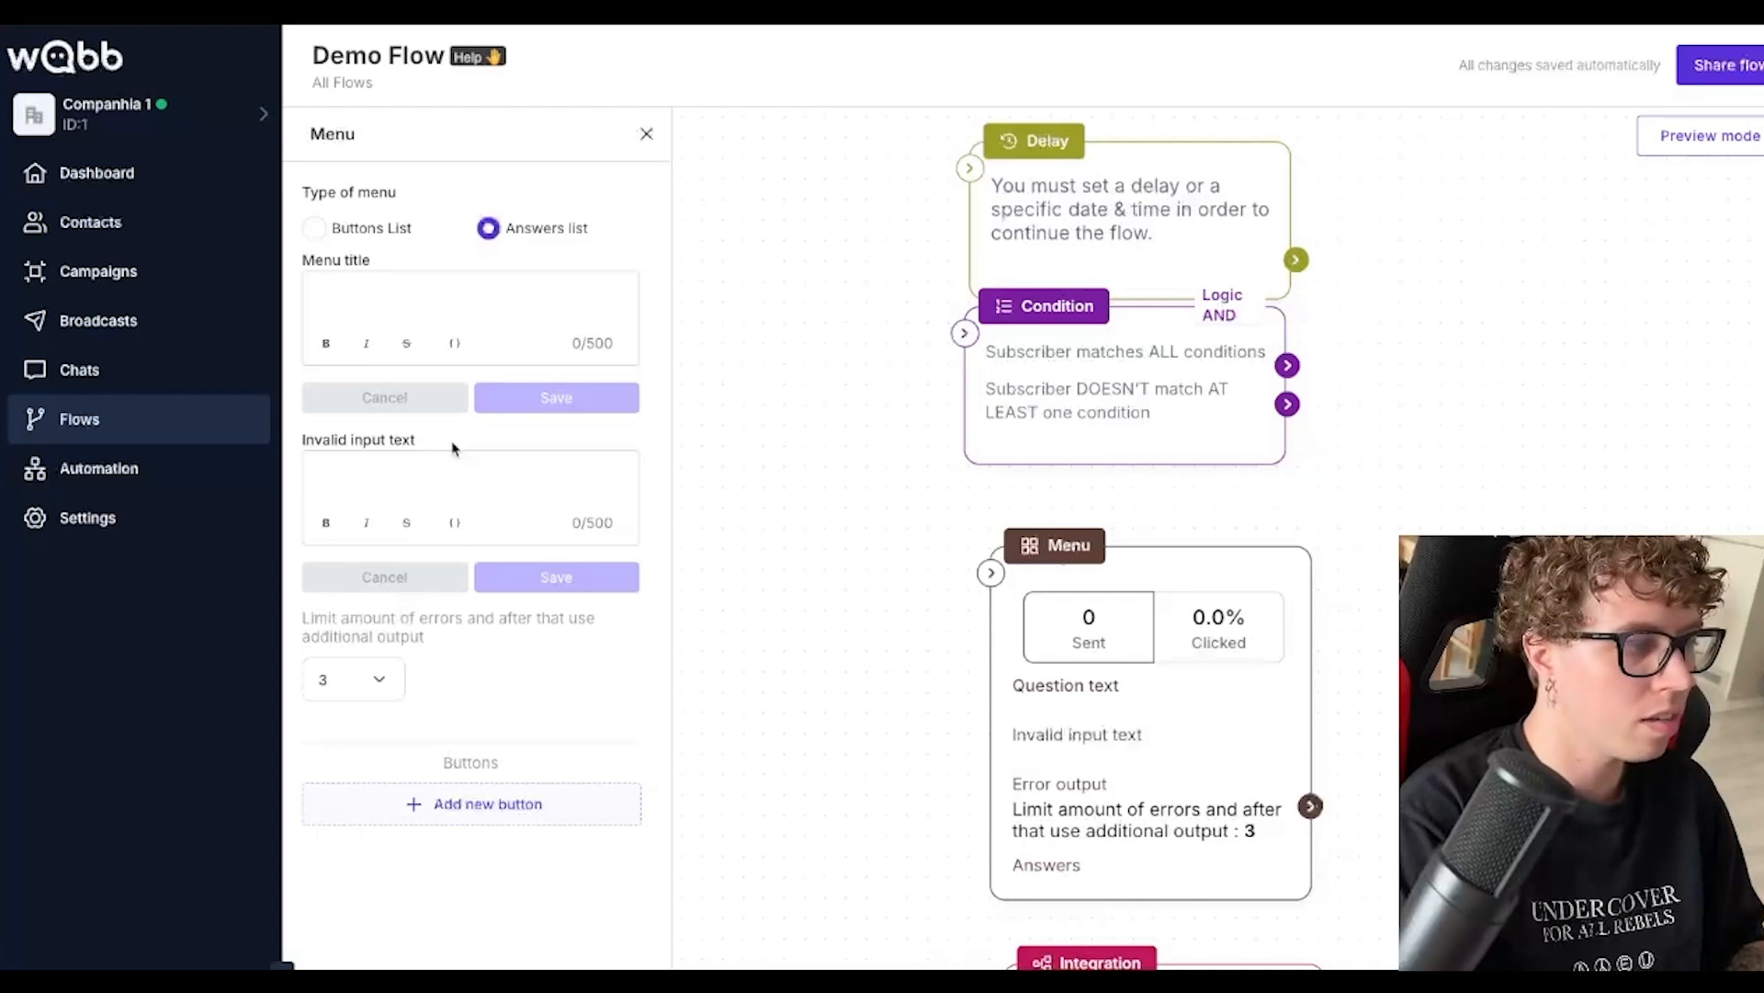
pyautogui.click(317, 229)
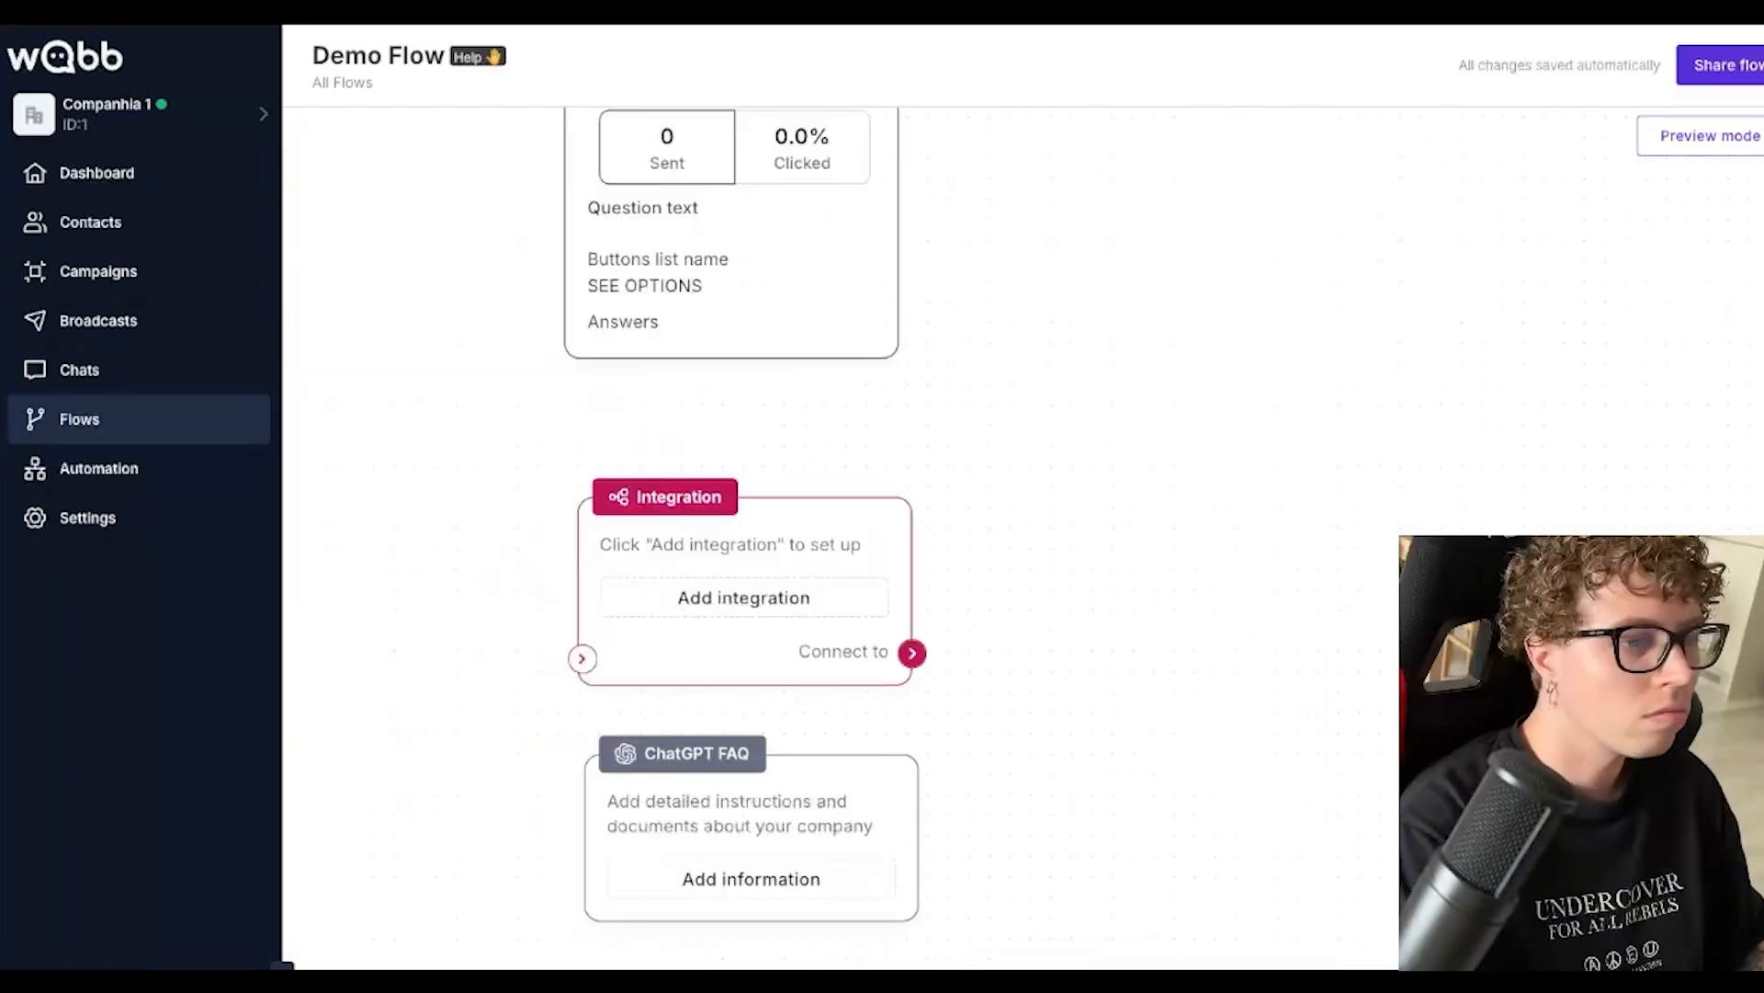
# Add a webhook integration to the empty Integration block and review its request's Body and Response mapping settings
pyautogui.click(639, 597)
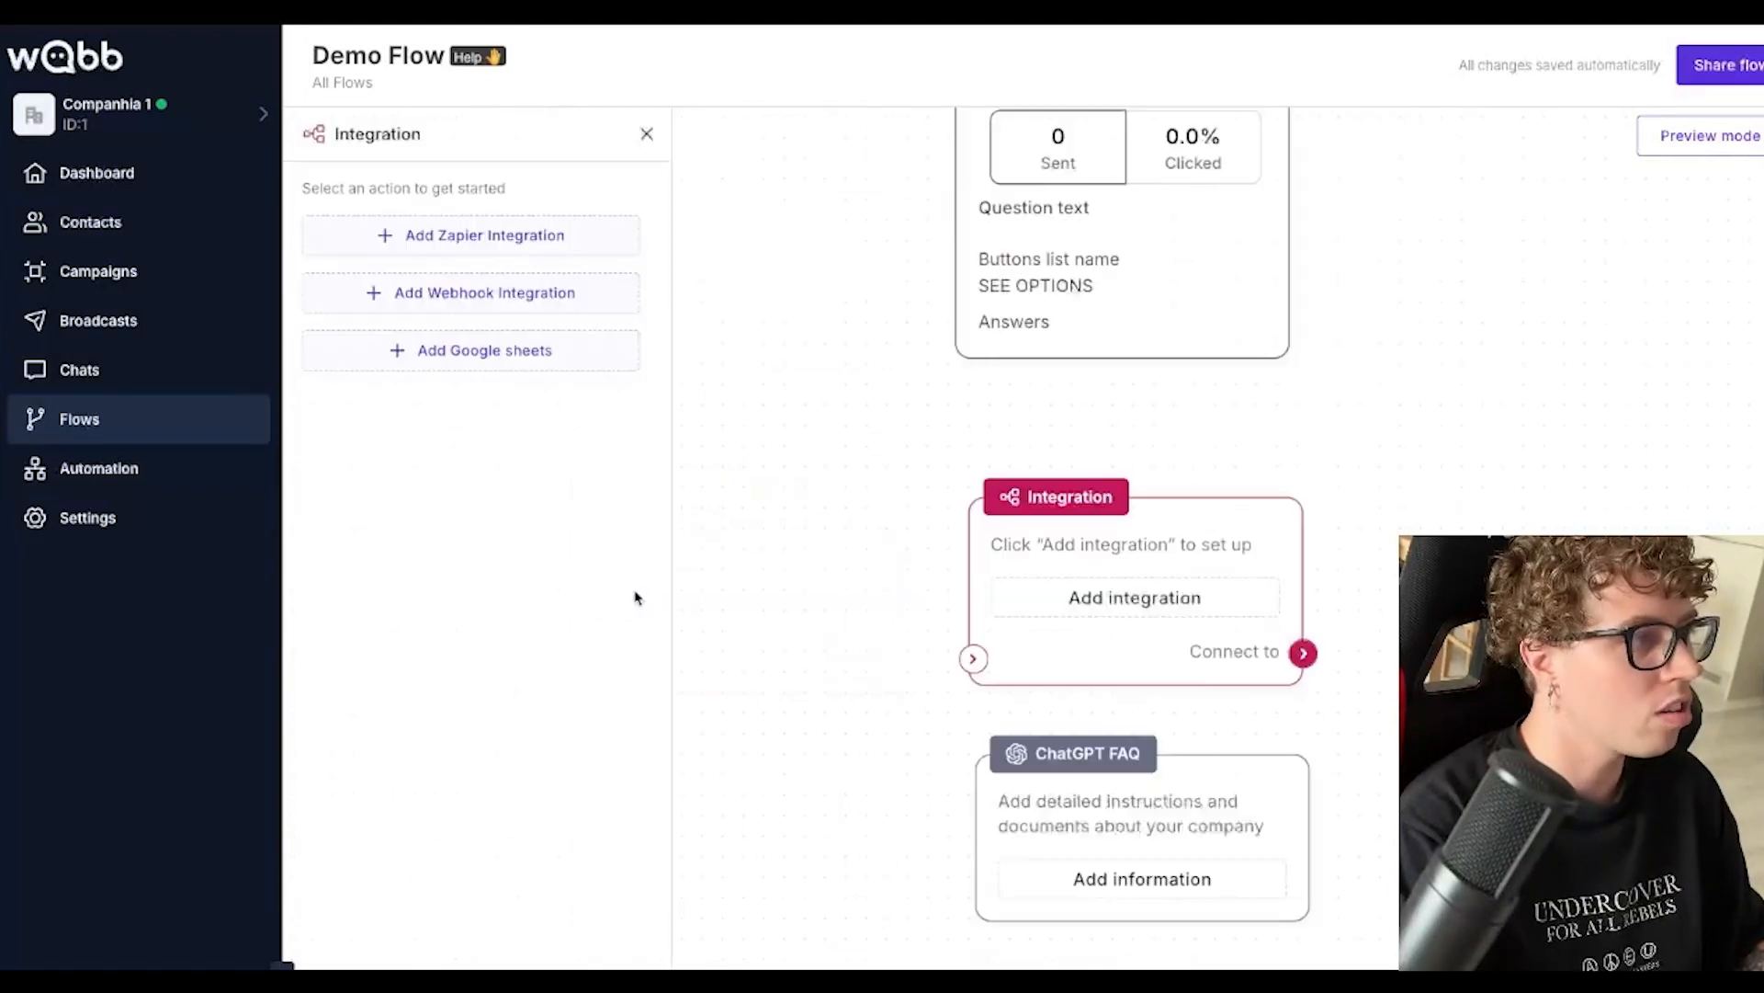
pyautogui.click(516, 314)
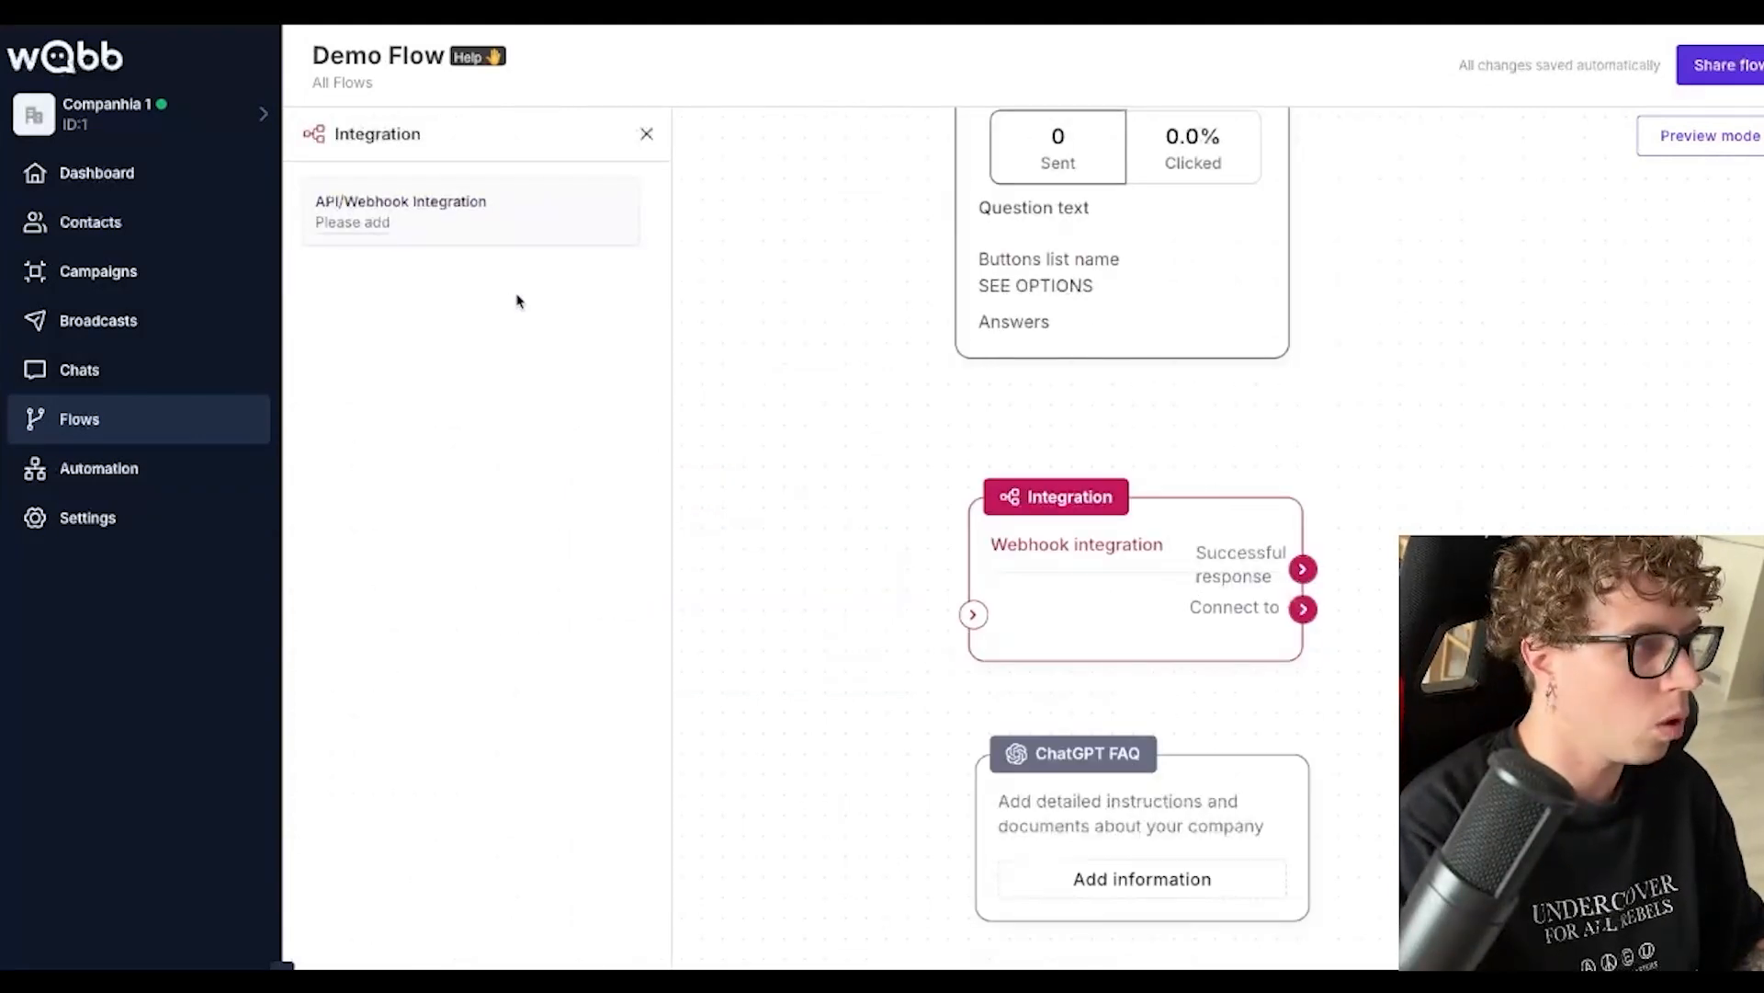
pyautogui.click(444, 237)
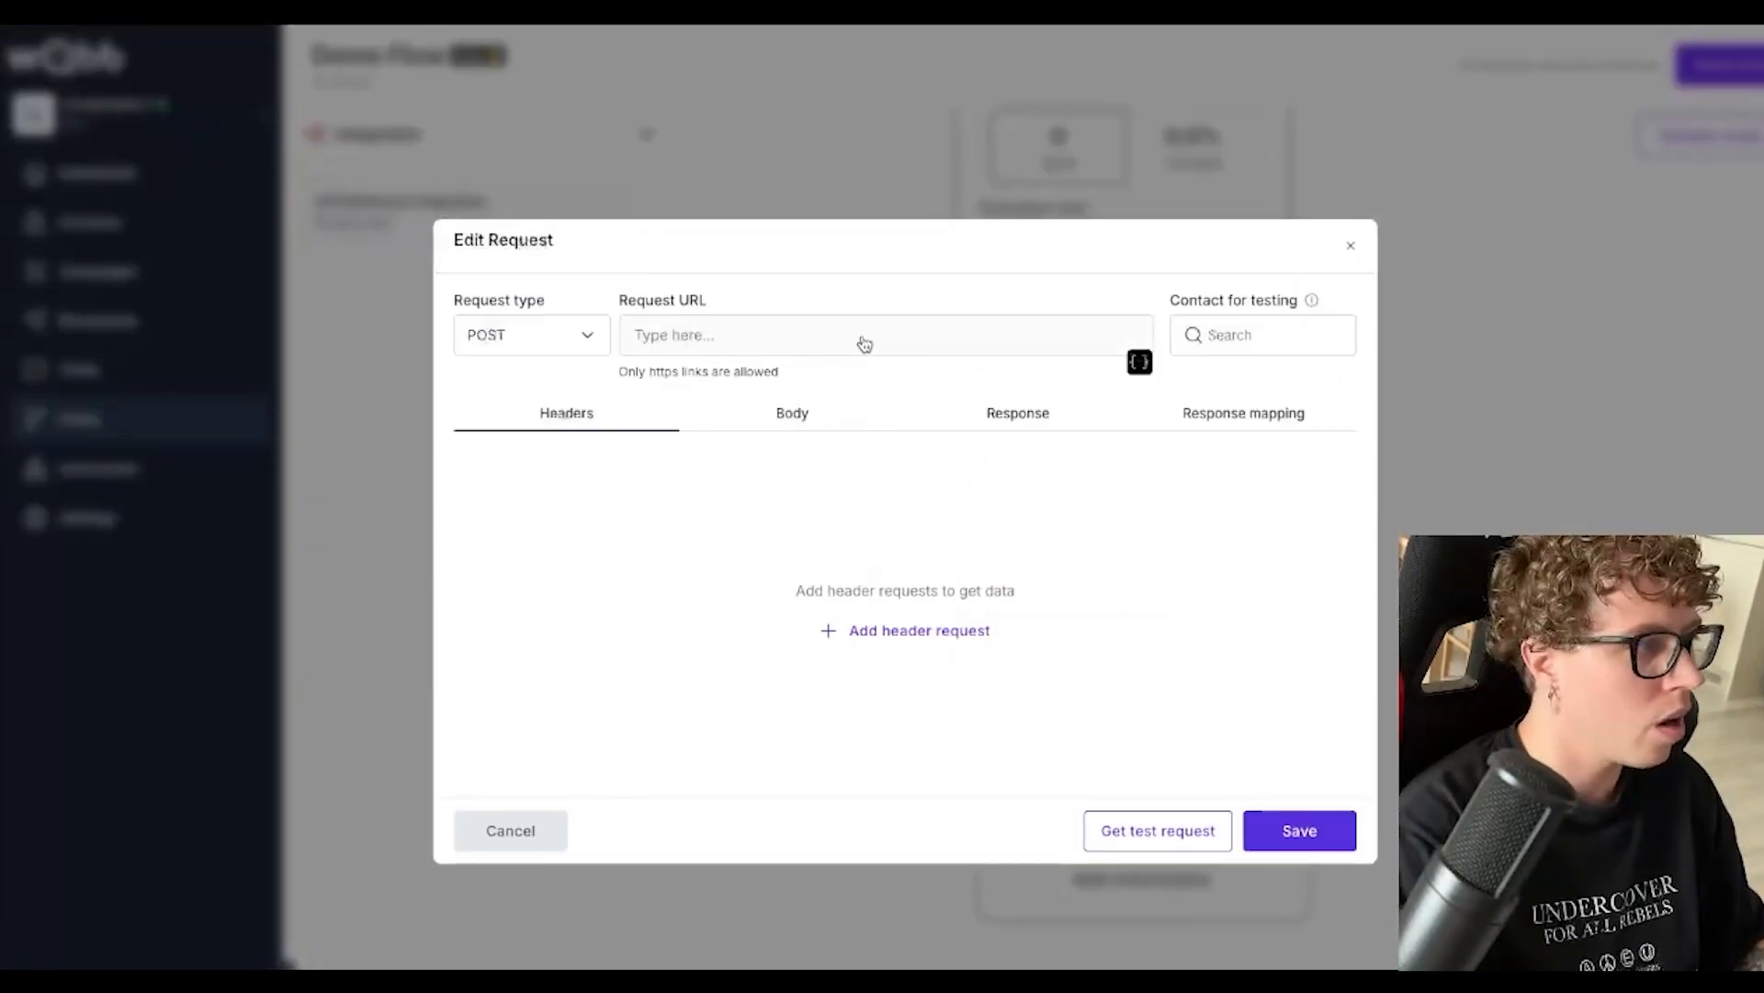
pyautogui.click(781, 413)
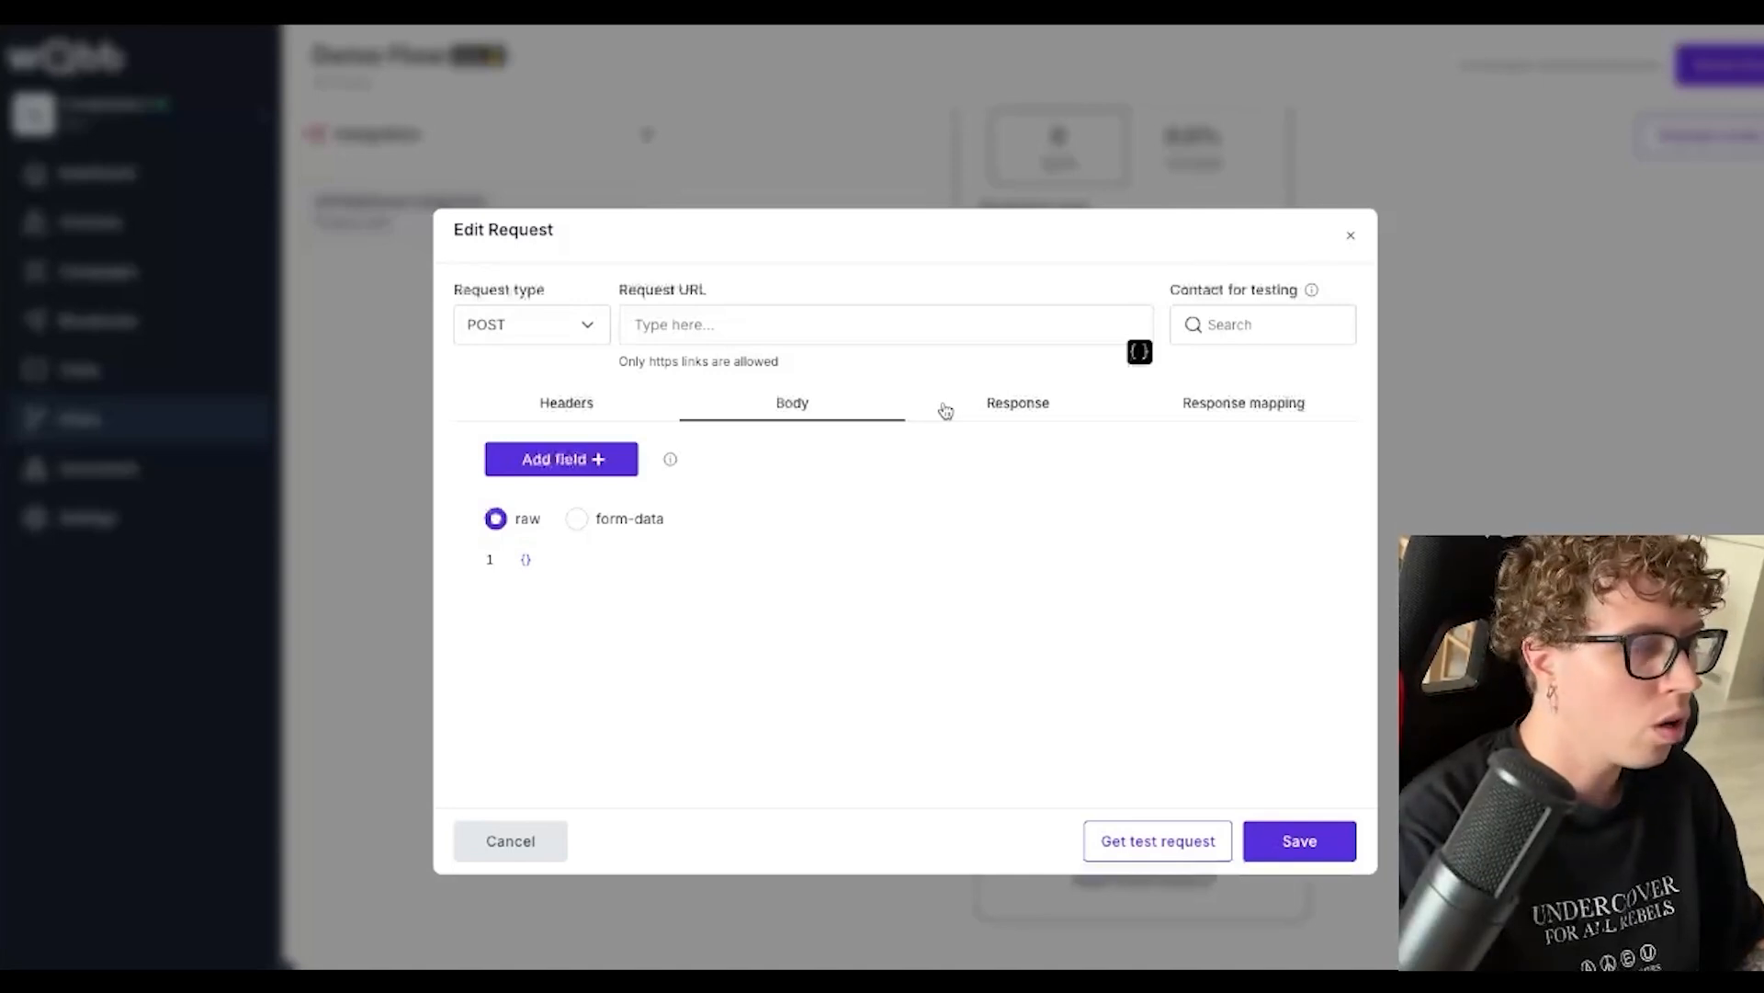
pyautogui.click(1213, 404)
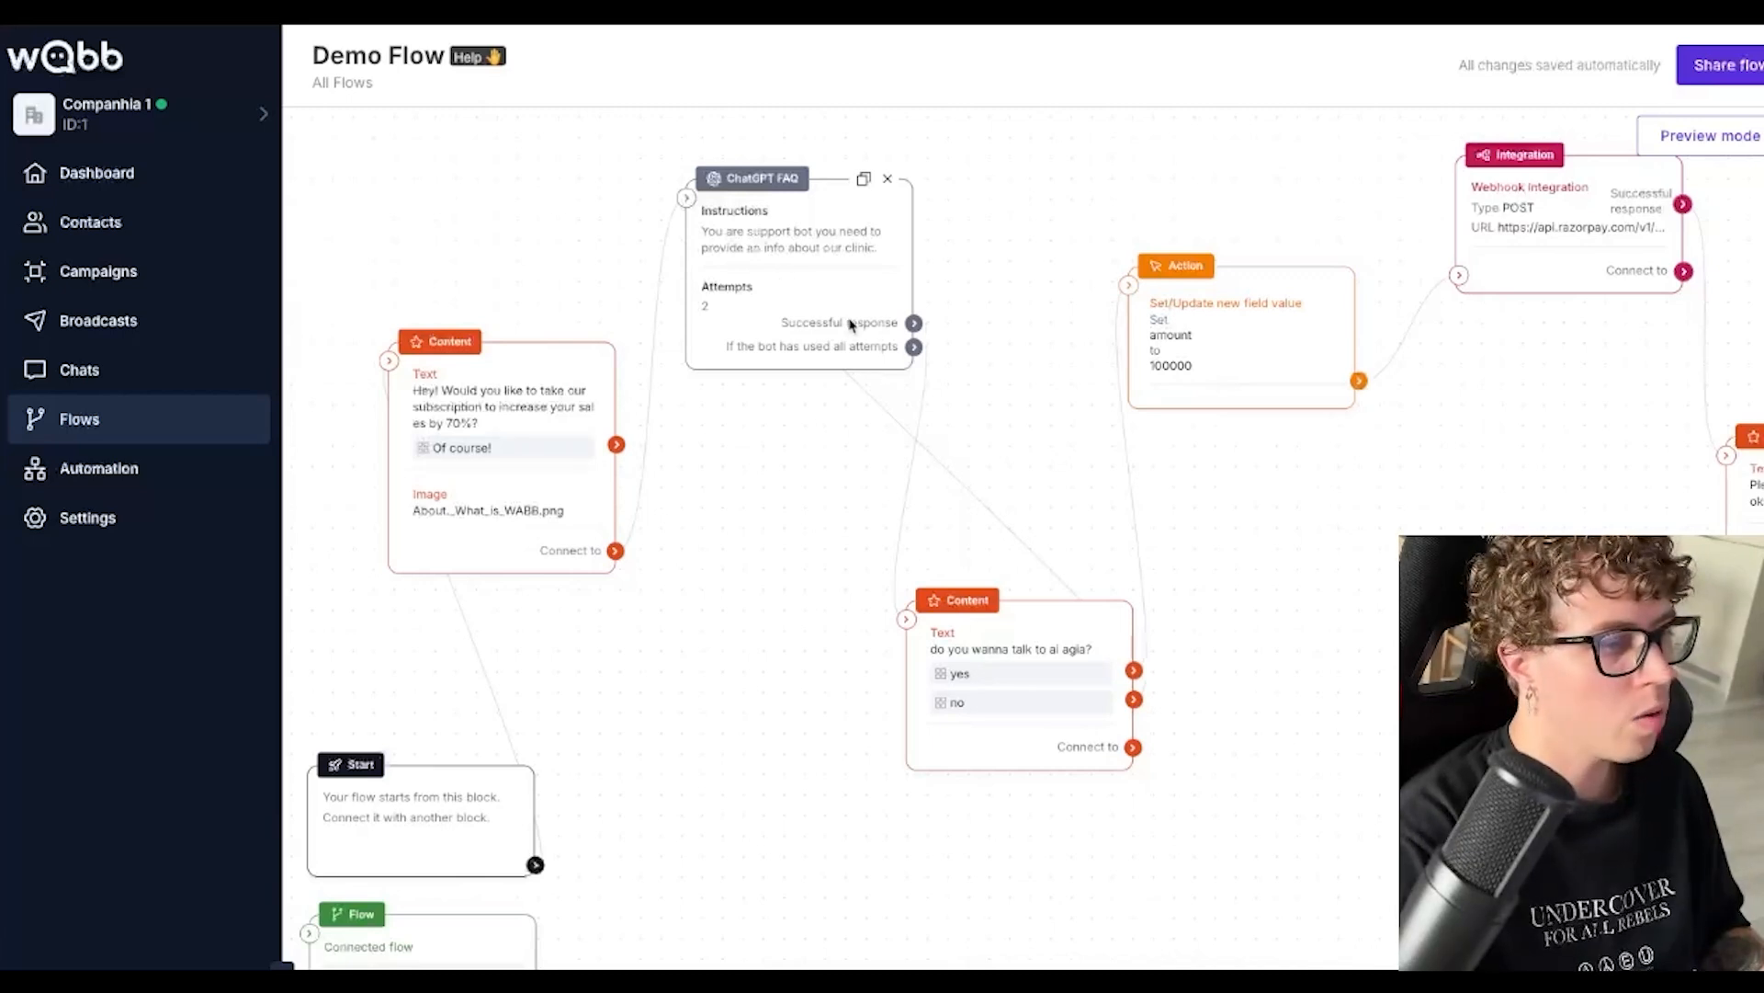
# Examine the Razorpay webhook integration and the payment link message connected to it
pyautogui.moveTo(1376, 445); pyautogui.dragTo(867, 437)
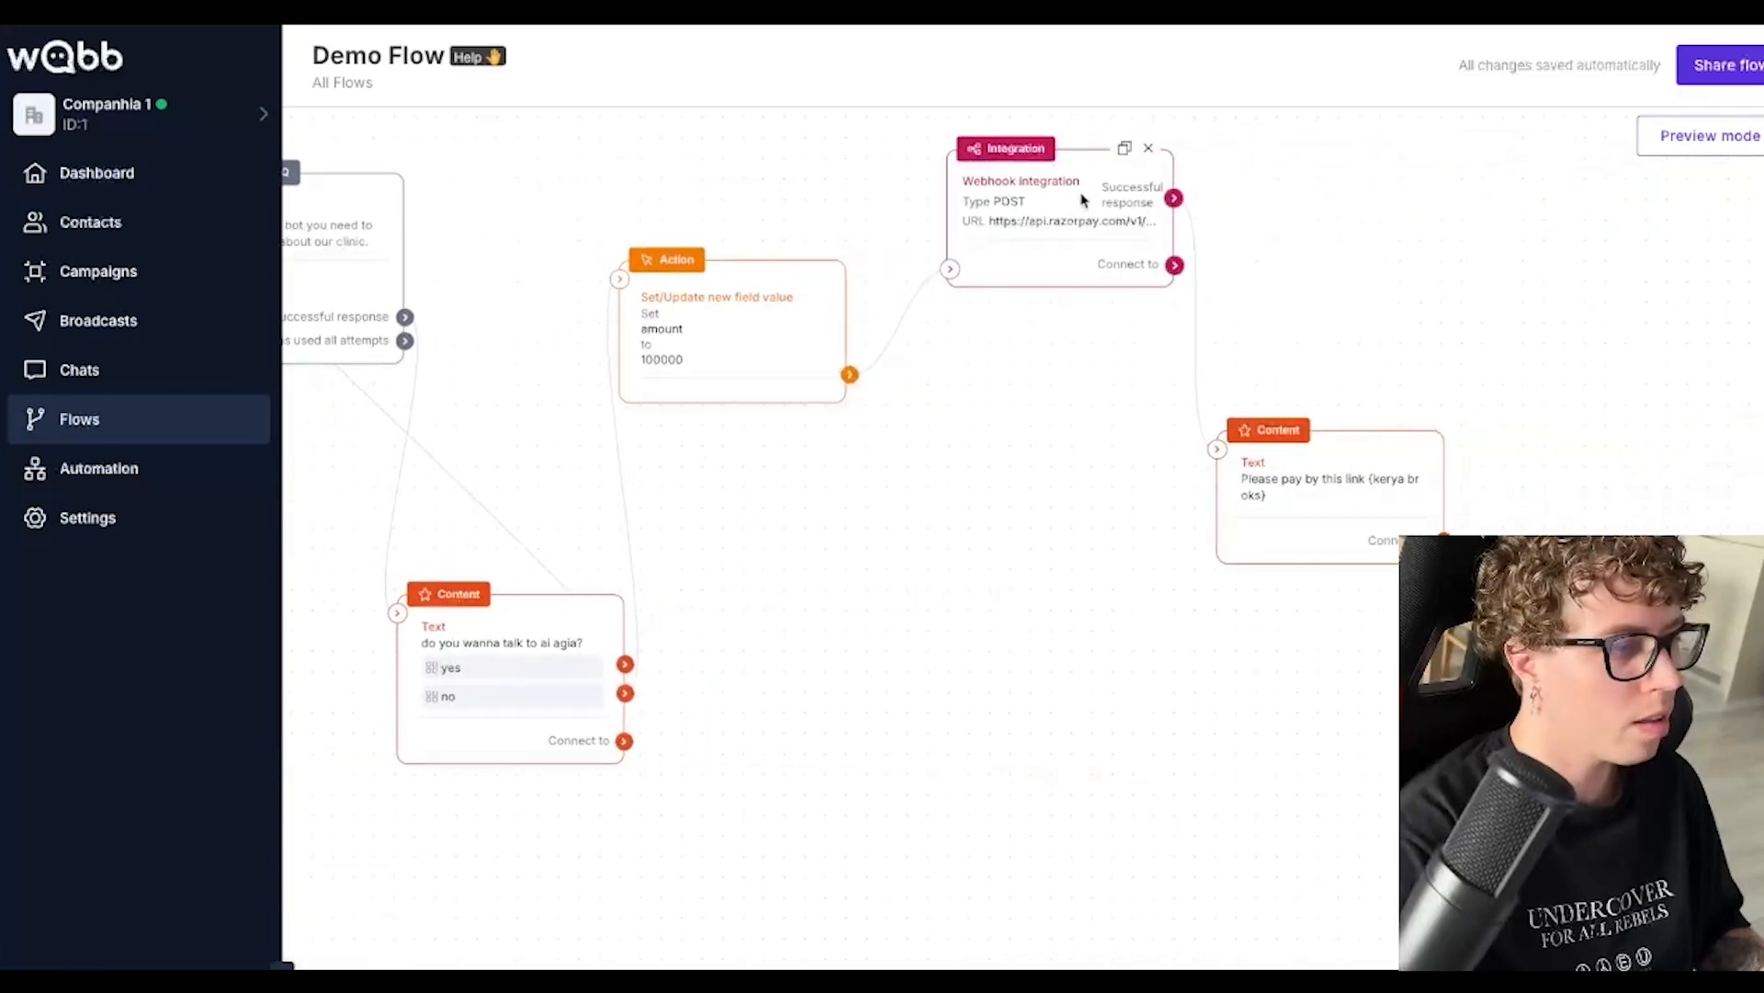